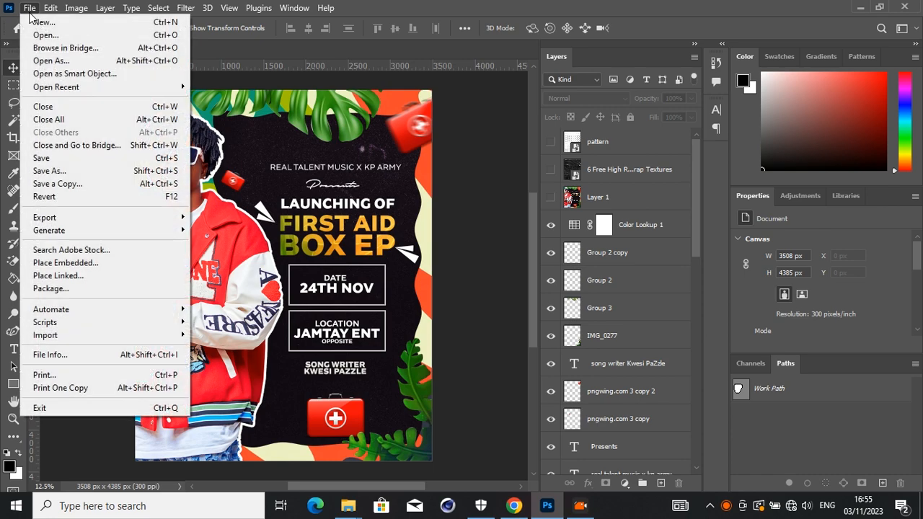
- Create a new blank 3508 × 4961 px document at 300 ppi and crop its canvas to a 4:5 (8:10) ratio
{"action": "left_click", "coordinate": [43, 22]}
{"action": "double_click", "coordinate": [288, 164]}
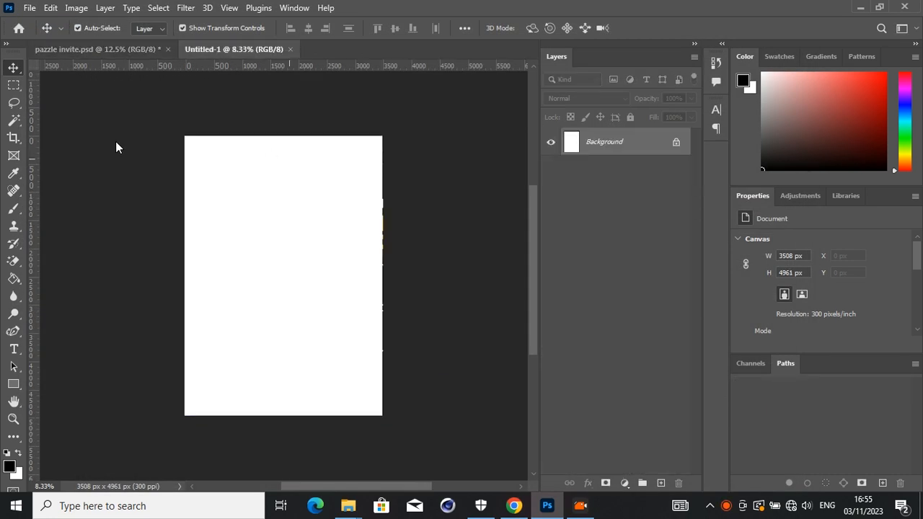
{"action": "left_click_drag", "start_coordinate": [15, 137], "coordinate": [43, 135]}
{"action": "left_click", "coordinate": [105, 29]}
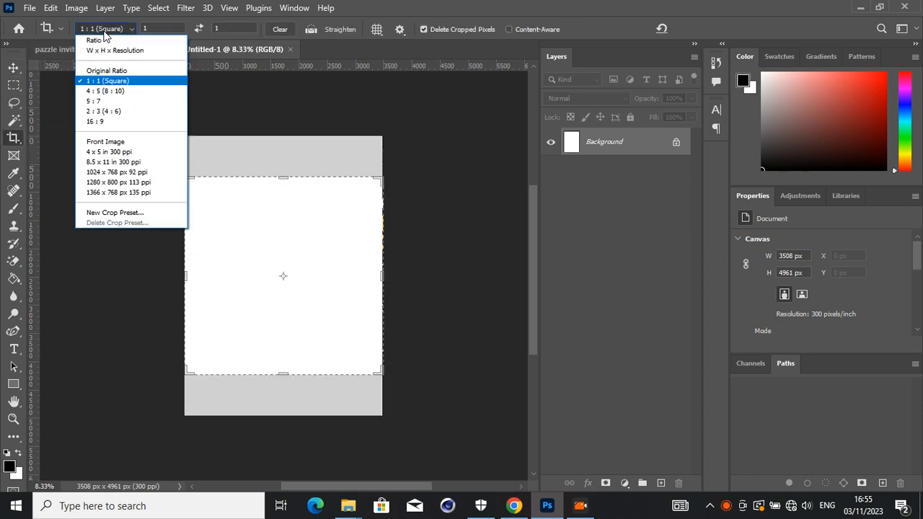
{"action": "left_click", "coordinate": [112, 91]}
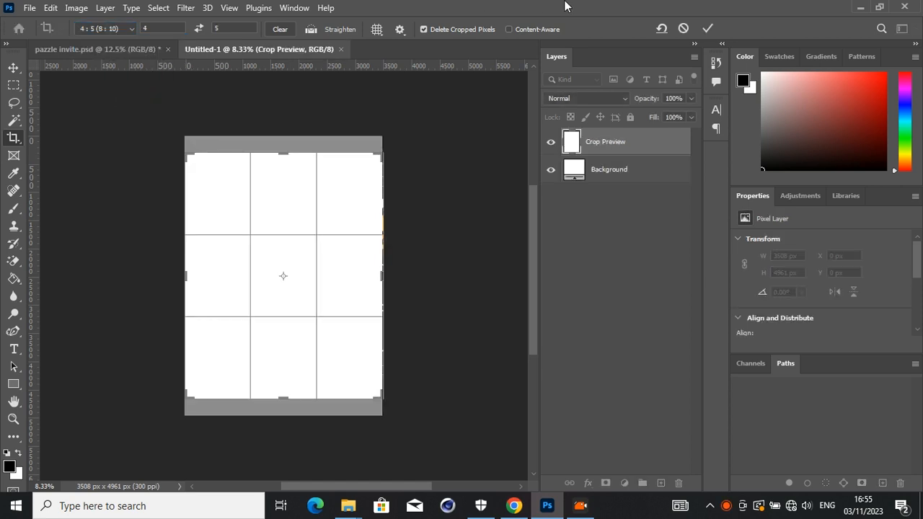
{"action": "left_click", "coordinate": [708, 28]}
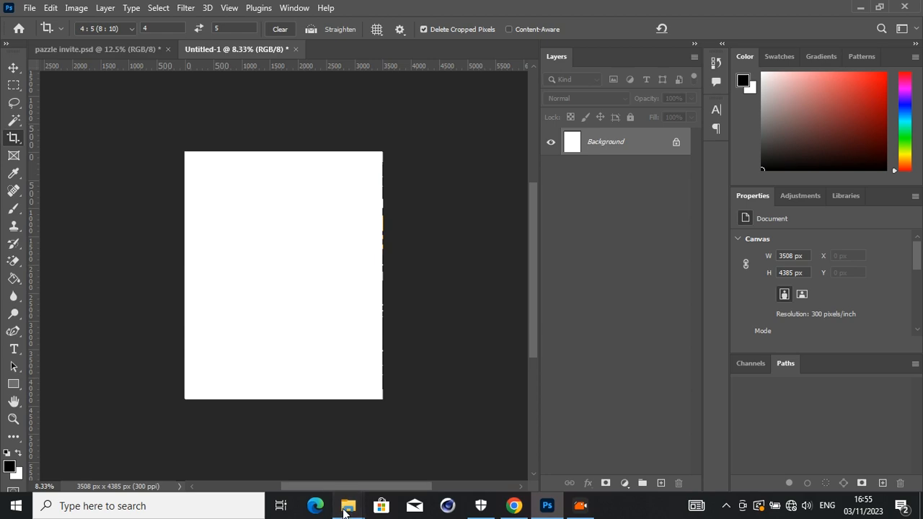
- Place the colourful wavy pattern image IMG_0276 from the Bkk folder onto the blank canvas
{"action": "mouse_move", "coordinate": [348, 506]}
{"action": "left_click", "coordinate": [395, 479]}
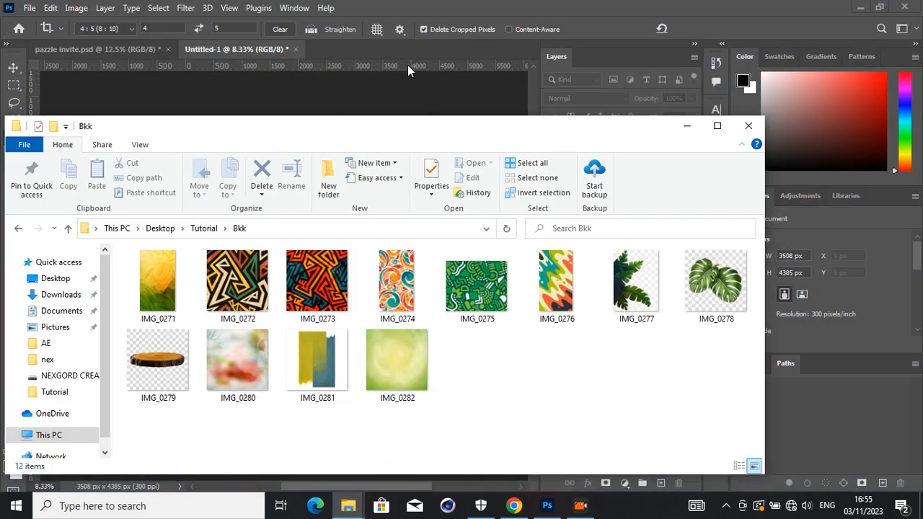
{"action": "left_click_drag", "start_coordinate": [383, 139], "coordinate": [571, 135]}
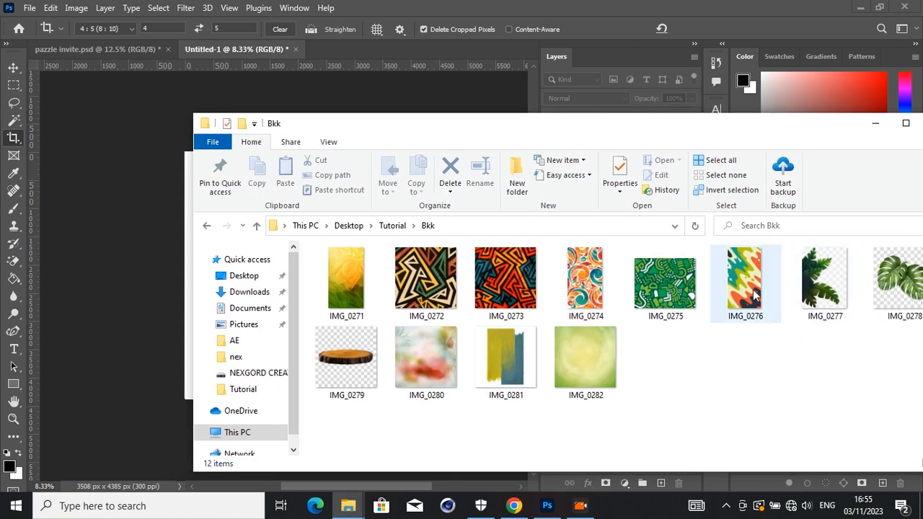
{"action": "left_click_drag", "start_coordinate": [685, 135], "coordinate": [740, 138]}
{"action": "left_click_drag", "start_coordinate": [806, 317], "coordinate": [216, 369]}
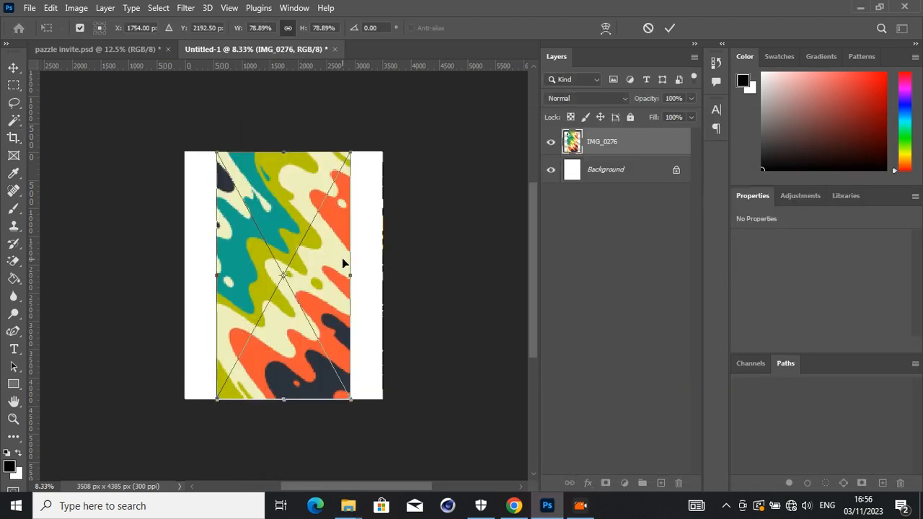
- Scale the placed pattern to about 137% so it covers the whole canvas, and commit the placement
{"action": "left_click_drag", "start_coordinate": [351, 275], "coordinate": [408, 270]}
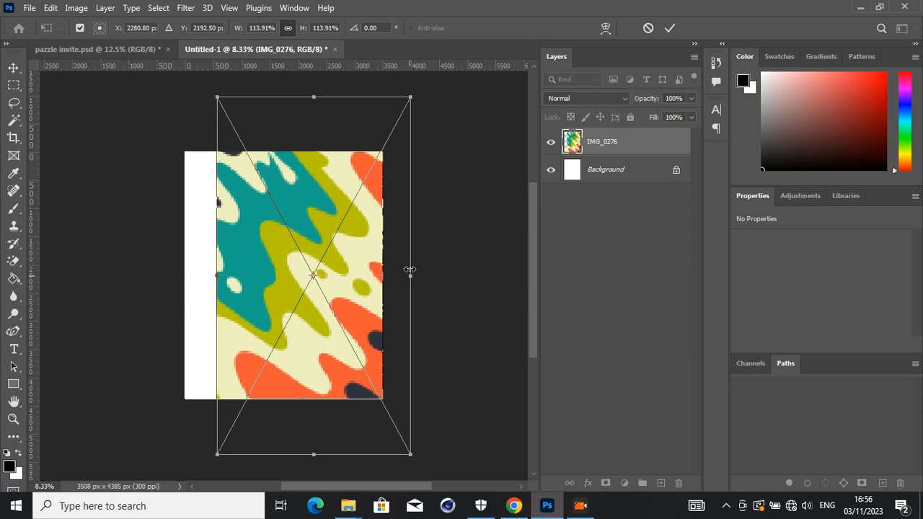
{"action": "mouse_move", "coordinate": [214, 277]}
{"action": "left_mouse_down"}
{"action": "mouse_move", "coordinate": [175, 277]}
{"action": "mouse_move", "coordinate": [220, 282]}
{"action": "left_mouse_up"}
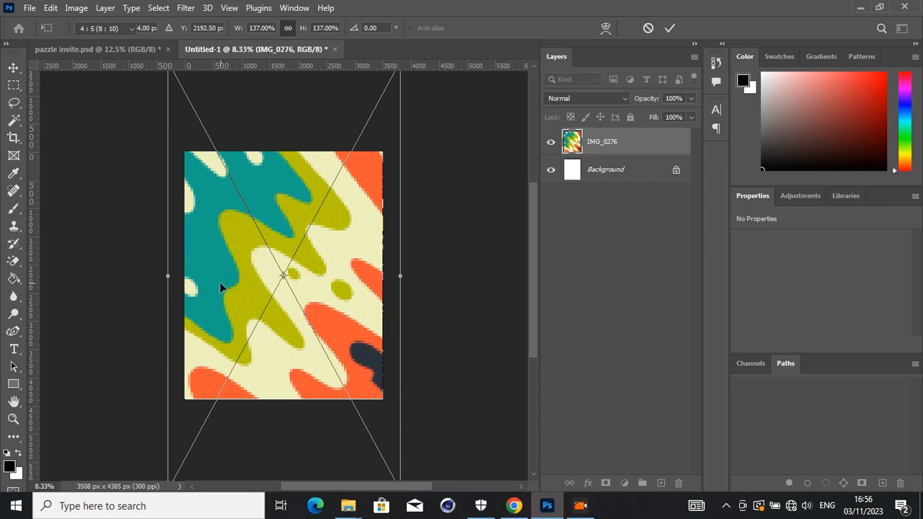
{"action": "key", "text": "c"}
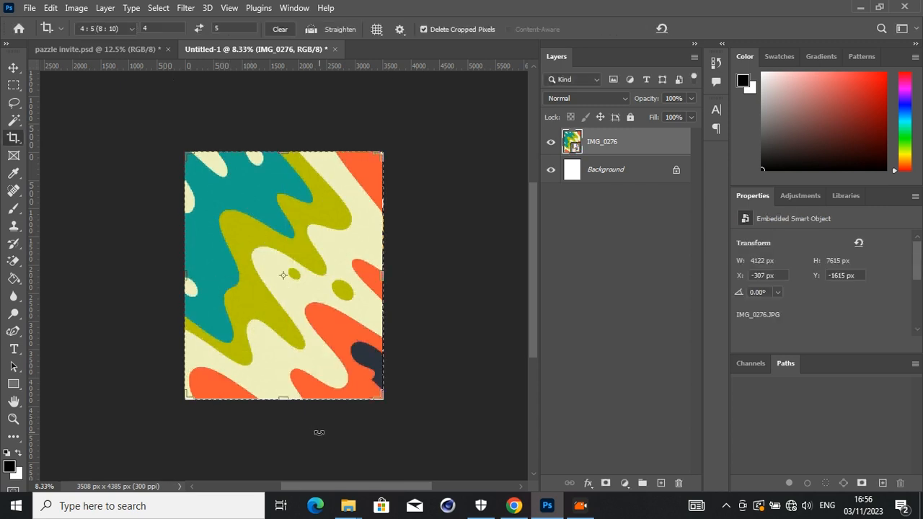
{"action": "left_click", "coordinate": [14, 70]}
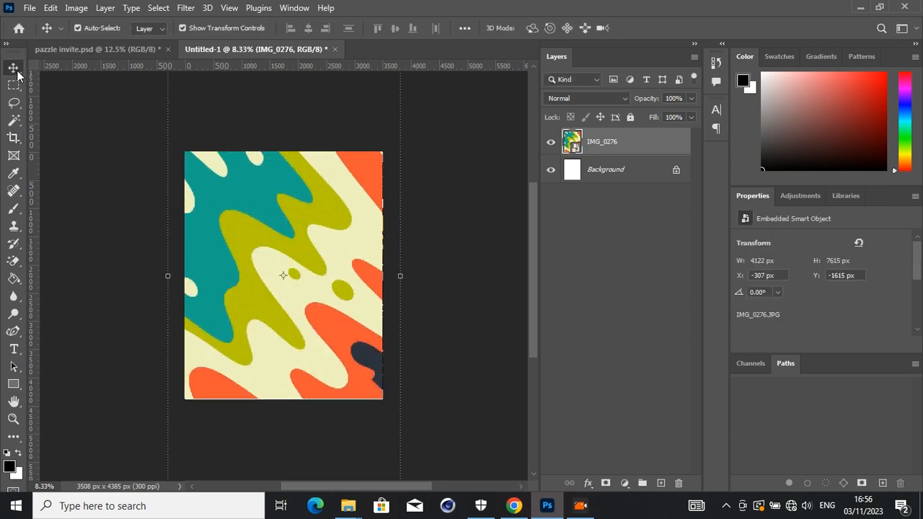
- Place the photo cea70ed26c37d3da5b51fc01d8f02695 from the Pazzle folder, scaled to about 59% and centred over the pattern
{"action": "mouse_move", "coordinate": [348, 505]}
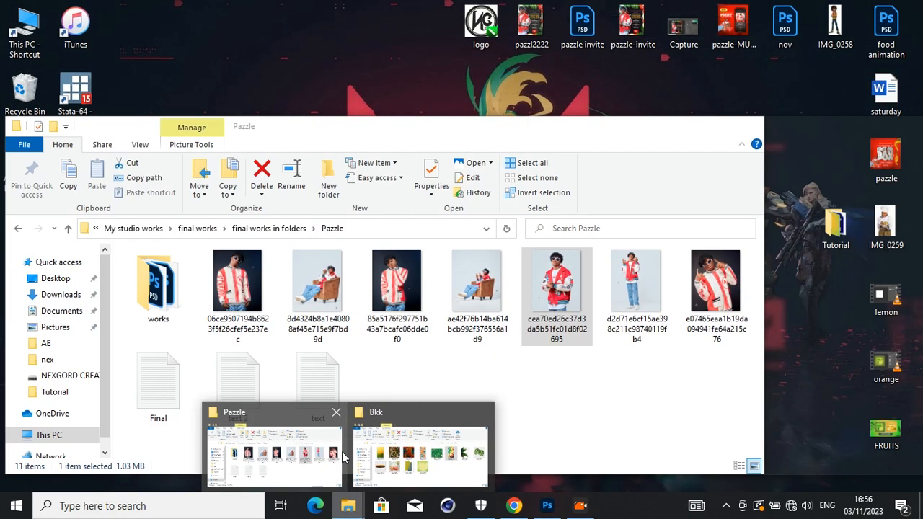
{"action": "left_click", "coordinate": [333, 453]}
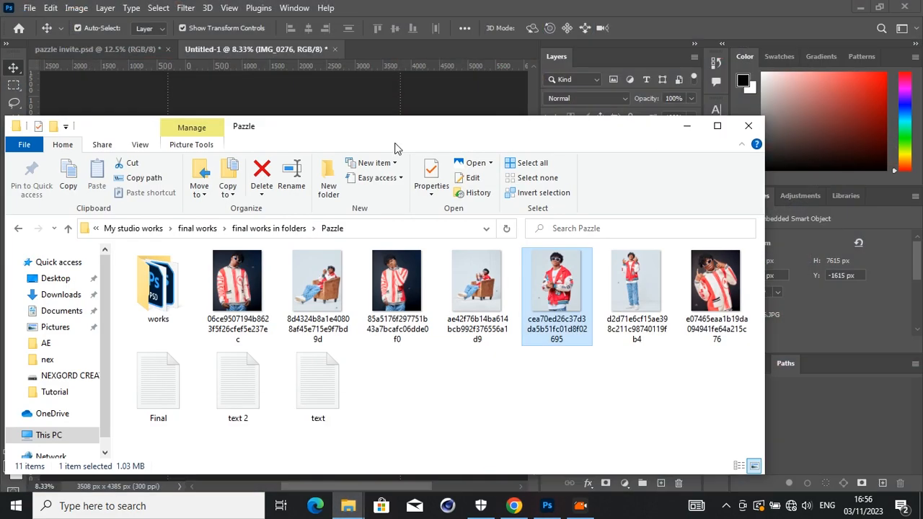
{"action": "left_click_drag", "start_coordinate": [402, 136], "coordinate": [435, 278]}
{"action": "left_click_drag", "start_coordinate": [585, 427], "coordinate": [328, 213]}
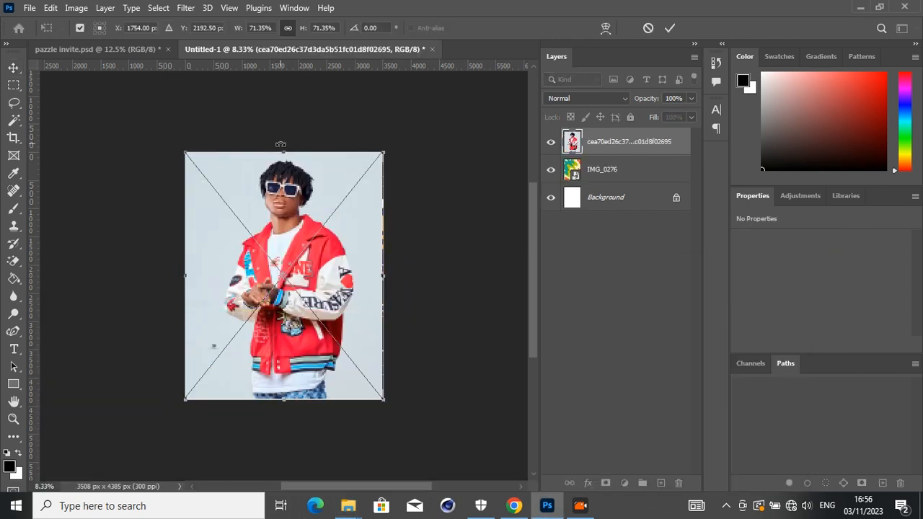
{"action": "left_click_drag", "start_coordinate": [281, 146], "coordinate": [282, 188]}
{"action": "left_click_drag", "start_coordinate": [280, 269], "coordinate": [279, 250]}
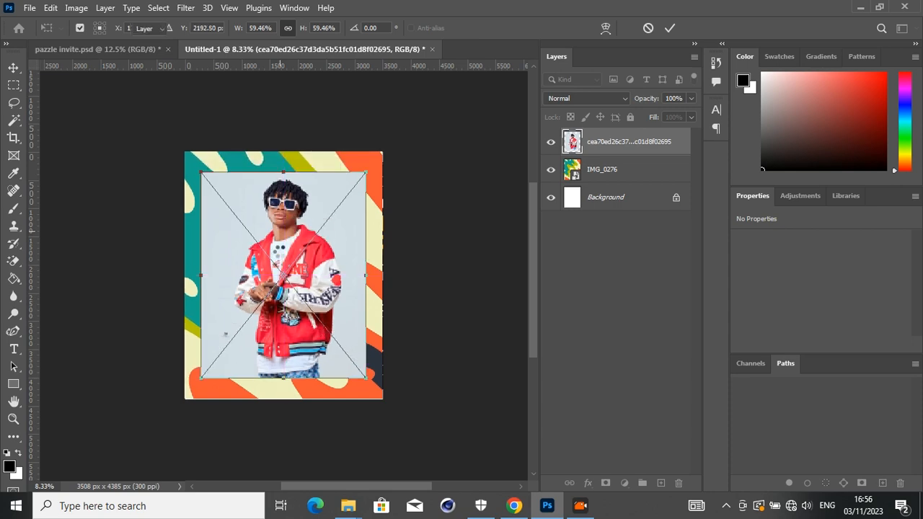
{"action": "left_click", "coordinate": [425, 256]}
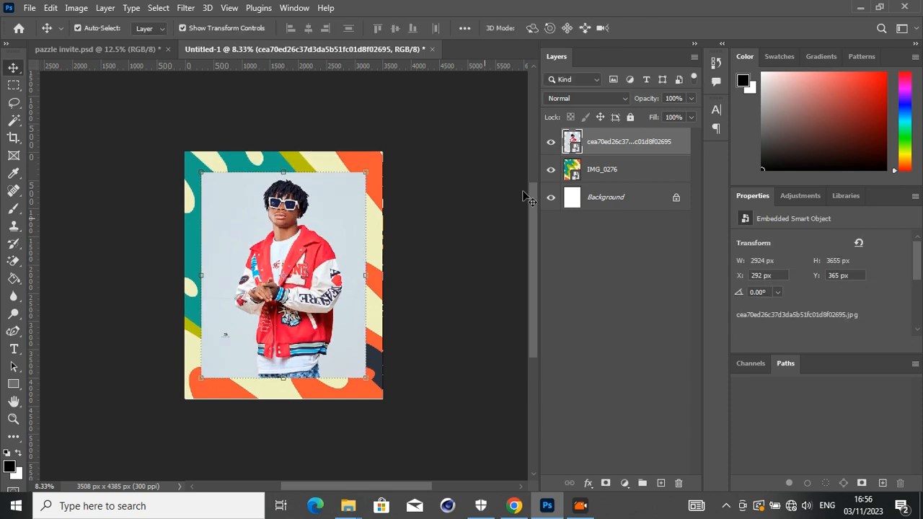
- Rasterize the photo layer of the man in the red jacket and remove its background
{"action": "right_click", "coordinate": [596, 141]}
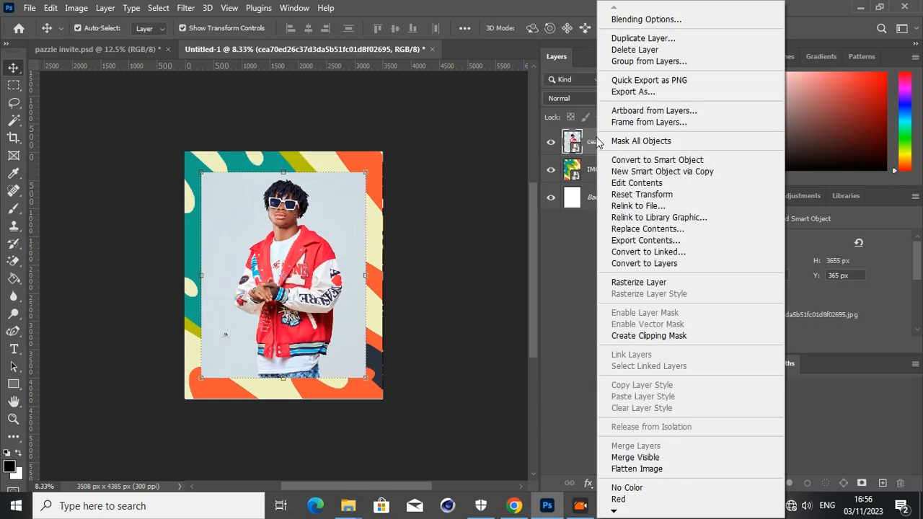
{"action": "left_click", "coordinate": [638, 282]}
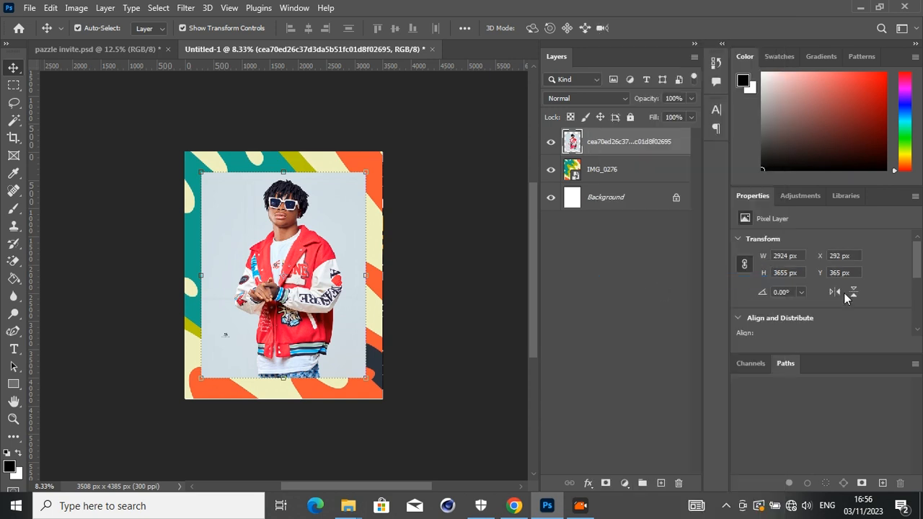
{"action": "left_click_drag", "start_coordinate": [914, 257], "coordinate": [915, 332]}
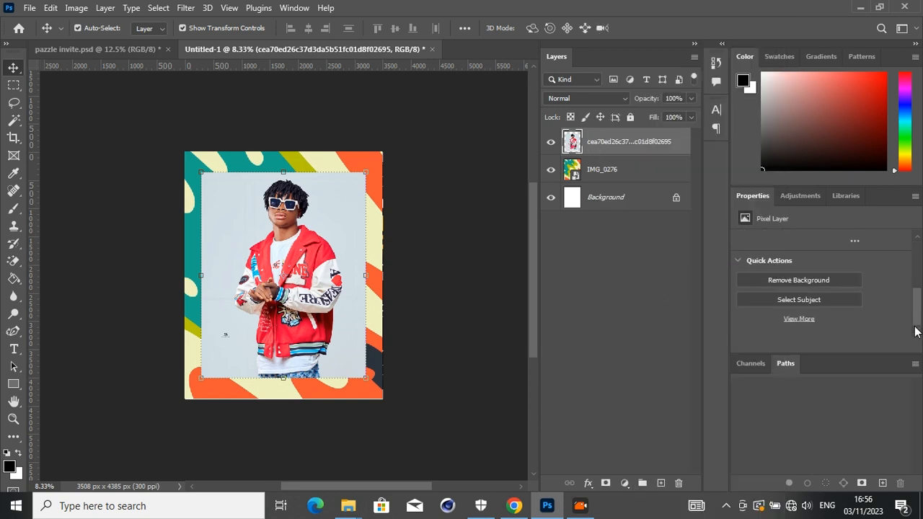
{"action": "left_click", "coordinate": [840, 285]}
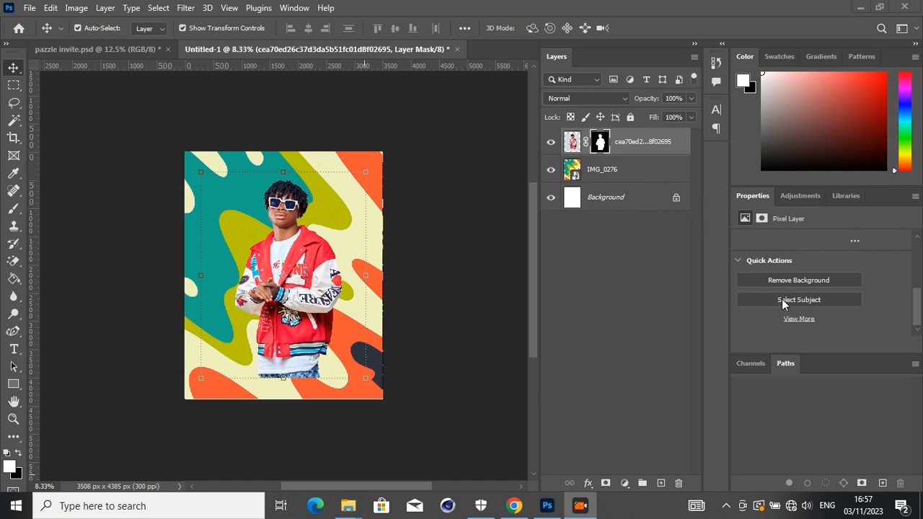
- Refine the photo's layer mask in Select and Mask with Decontaminate Colors enabled at 100%
{"action": "left_click", "coordinate": [600, 143]}
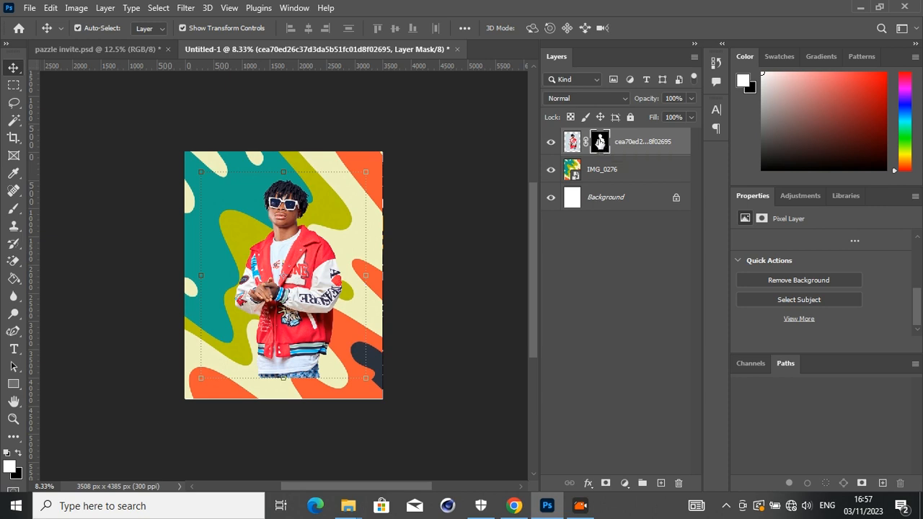
{"action": "right_click", "coordinate": [600, 143]}
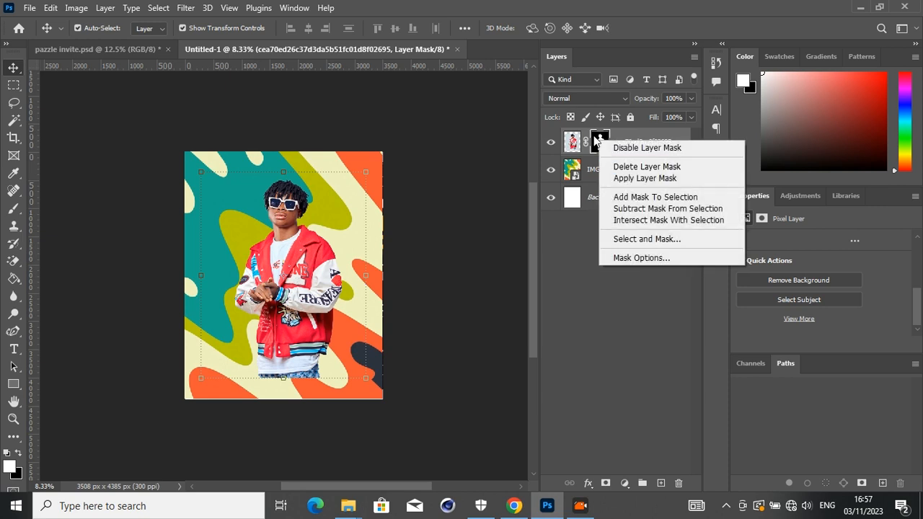
{"action": "left_click", "coordinate": [599, 142]}
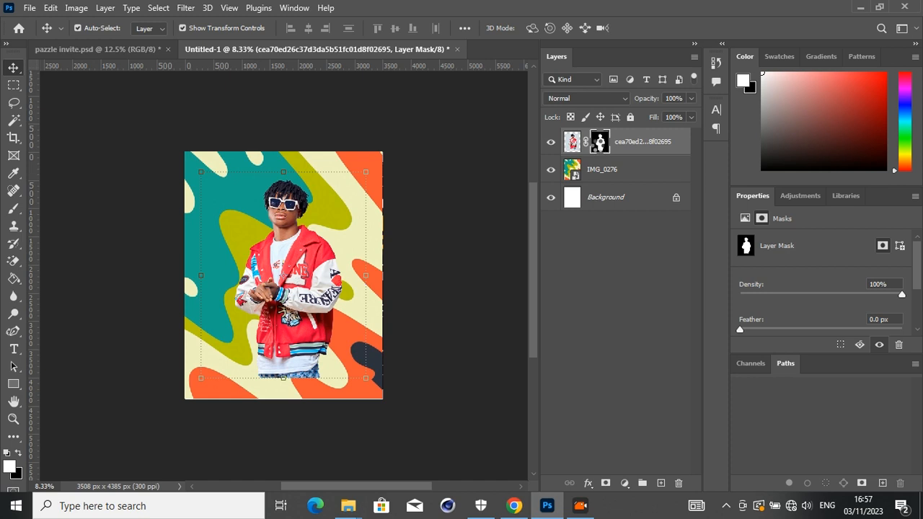
{"action": "double_click", "coordinate": [599, 142]}
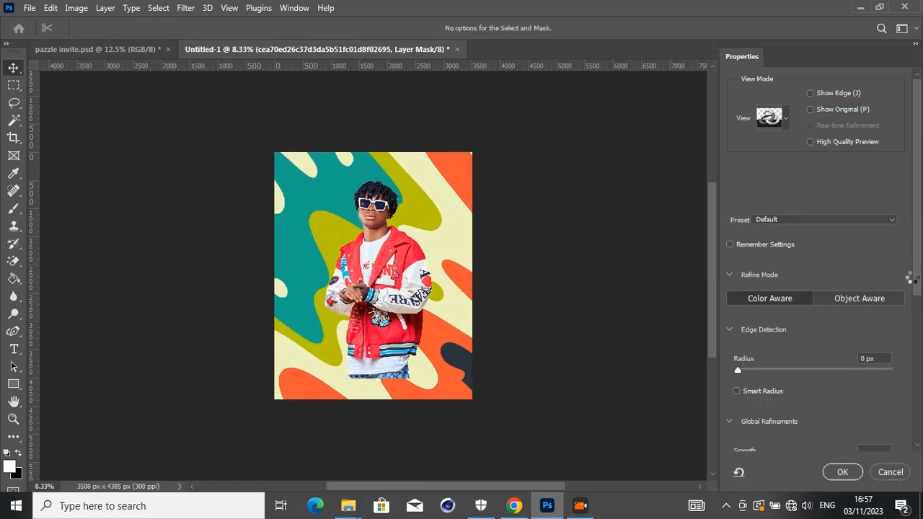
{"action": "left_click_drag", "start_coordinate": [918, 280], "coordinate": [917, 417]}
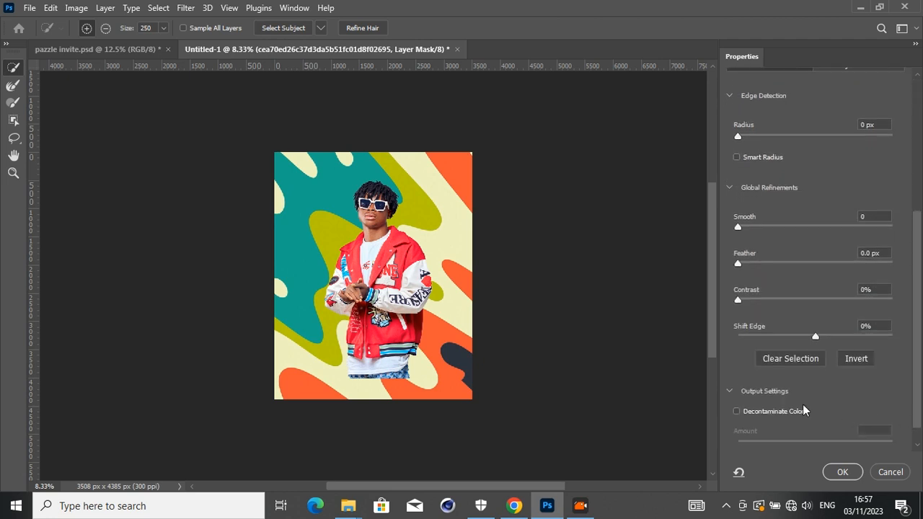
{"action": "left_click", "coordinate": [784, 420]}
{"action": "left_click", "coordinate": [899, 447]}
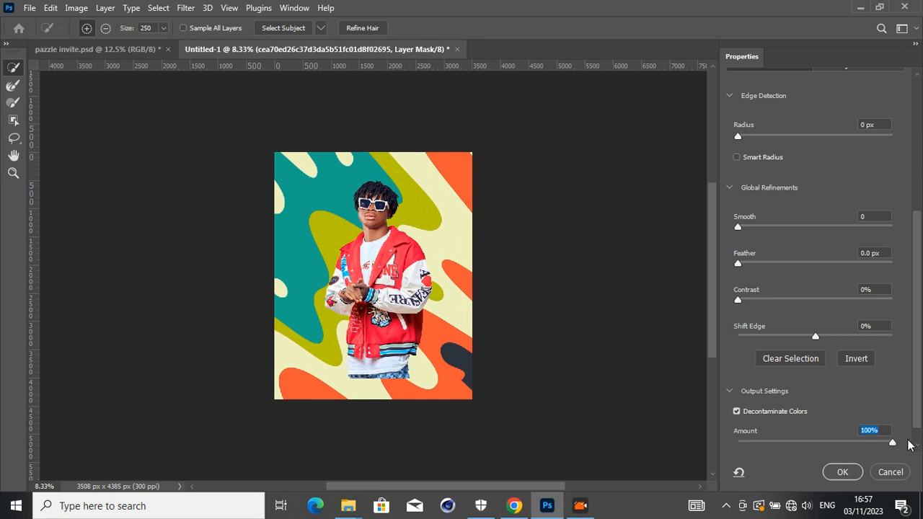
{"action": "left_click", "coordinate": [842, 472]}
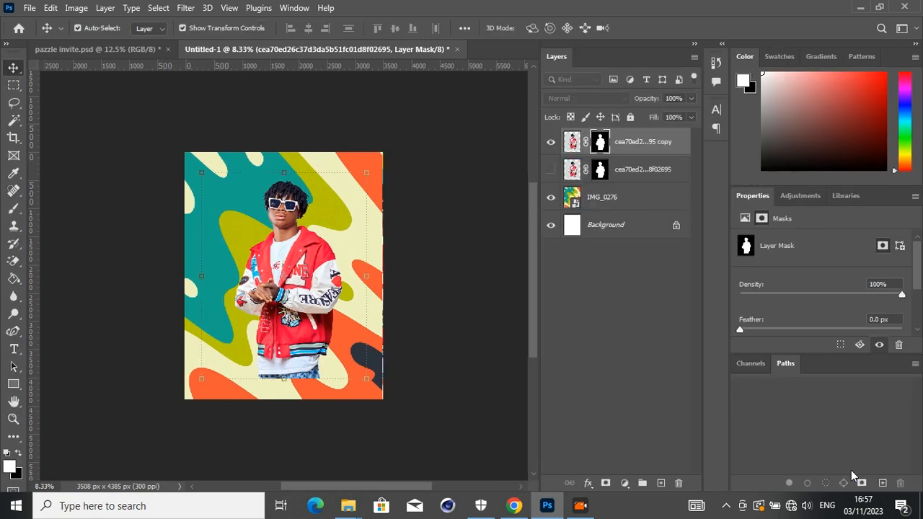
- Enlarge the cut-out man to about 122% and move him to the lower left of the canvas
{"action": "key", "text": "ctrl+t"}
{"action": "left_click_drag", "start_coordinate": [297, 323], "coordinate": [227, 365]}
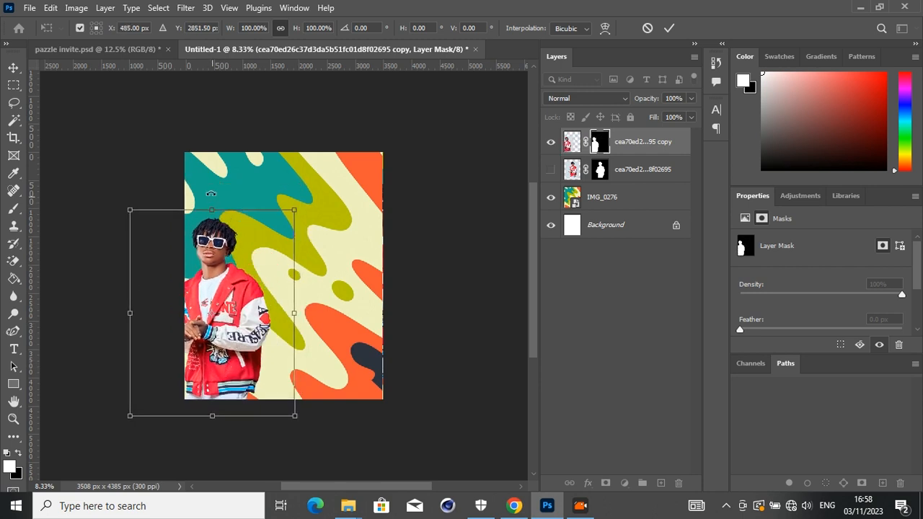
{"action": "left_click_drag", "start_coordinate": [210, 207], "coordinate": [217, 163]}
{"action": "left_click_drag", "start_coordinate": [214, 204], "coordinate": [223, 205]}
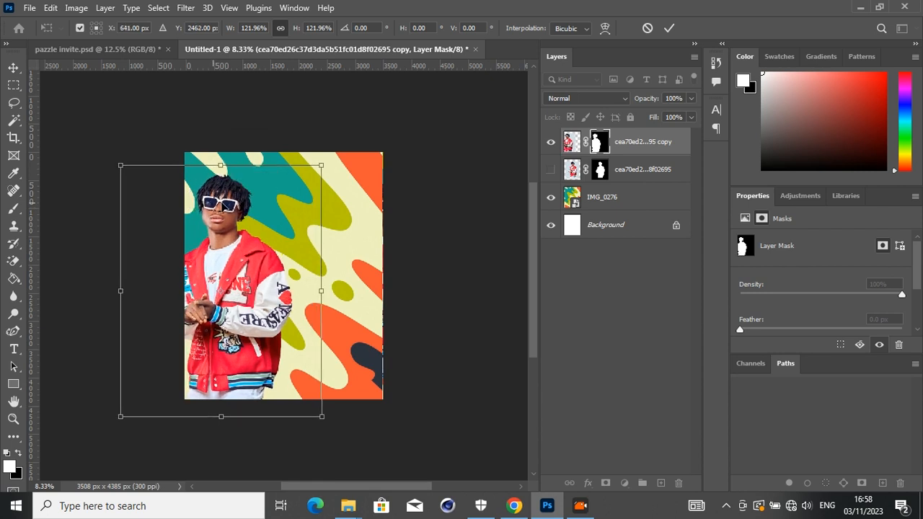
{"action": "key", "text": "Return"}
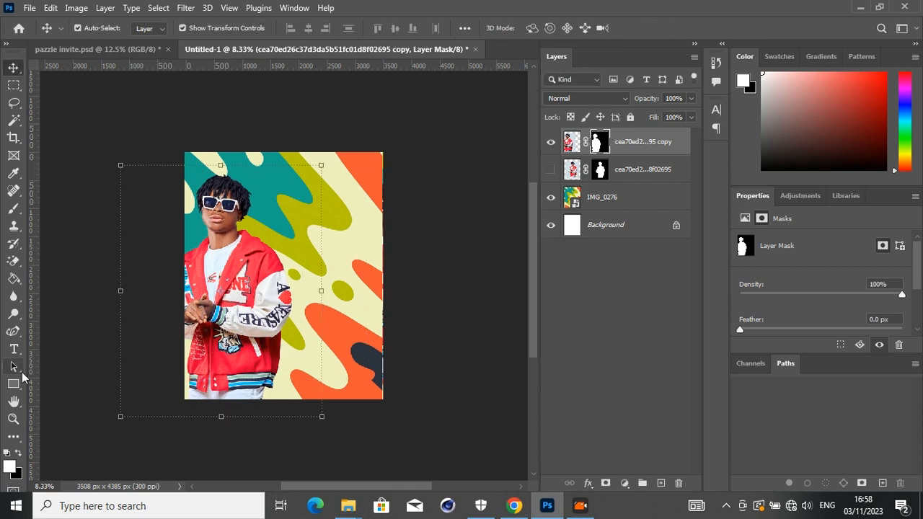
- Draw a black rectangle about 2234 × 3571 px over the right part of the poster, overlapping the man's sleeve
{"action": "left_click", "coordinate": [16, 388]}
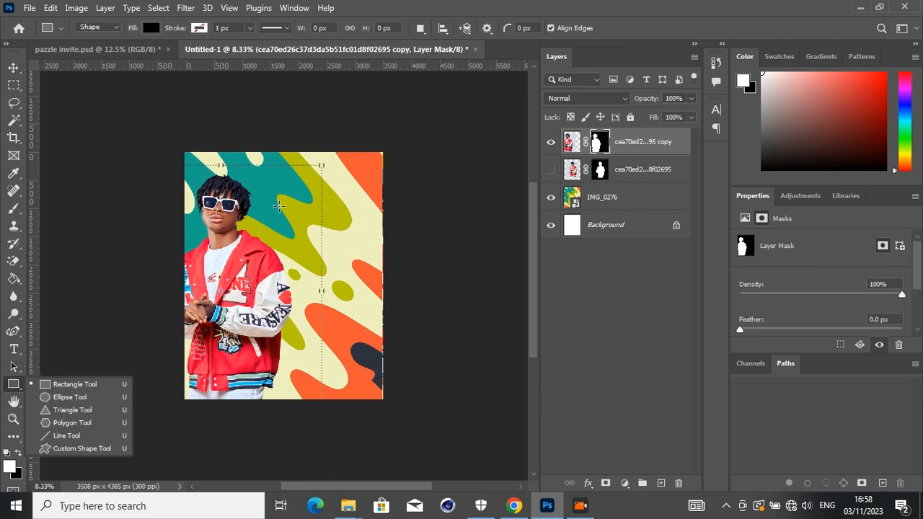
{"action": "left_click_drag", "start_coordinate": [270, 186], "coordinate": [376, 387]}
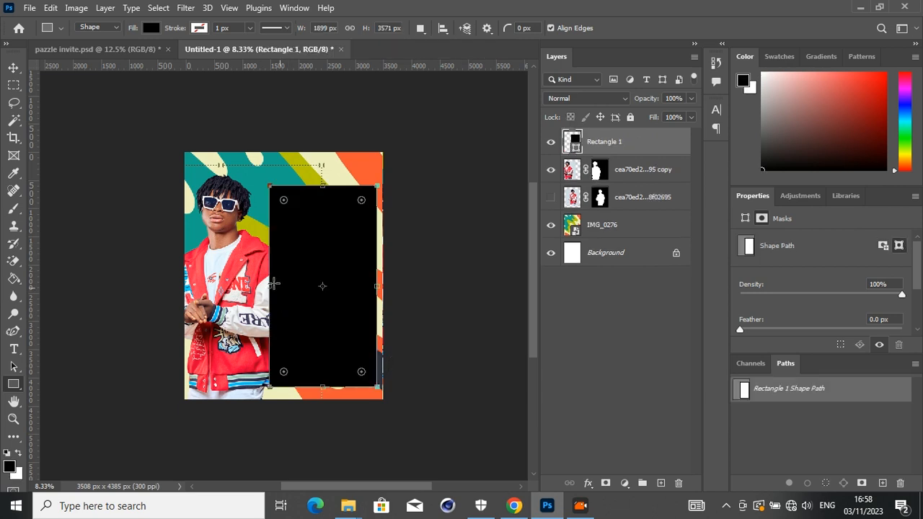
{"action": "left_click_drag", "start_coordinate": [273, 286], "coordinate": [250, 287]}
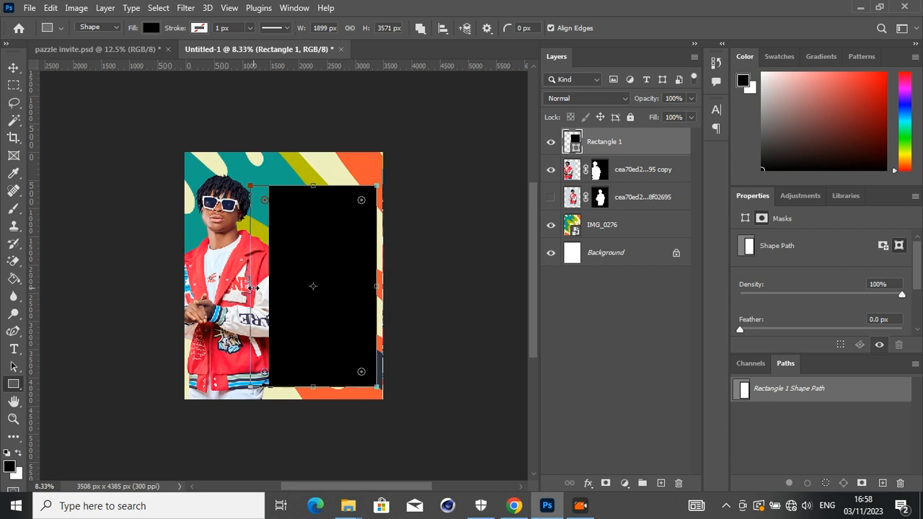
- Start the Wave distortion filter on the black rectangle and rasterize its shape layer
{"action": "left_click", "coordinate": [13, 68]}
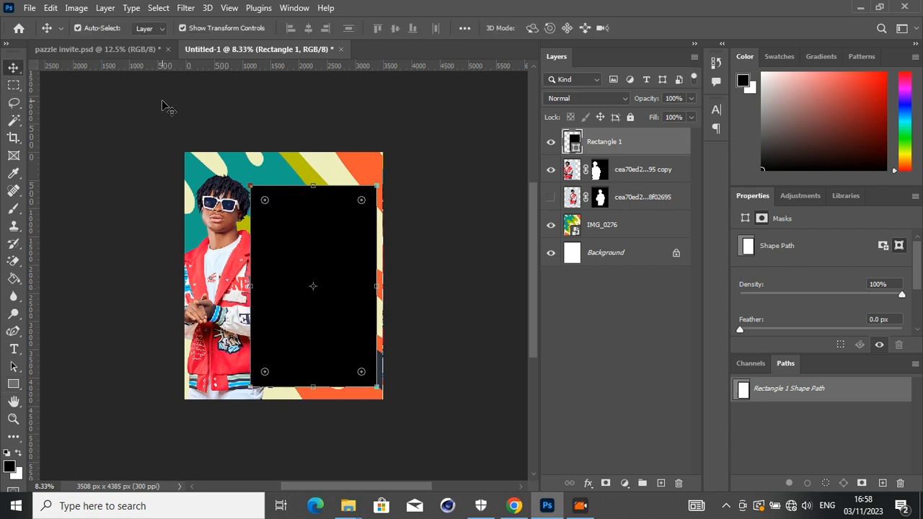
{"action": "left_click", "coordinate": [186, 8]}
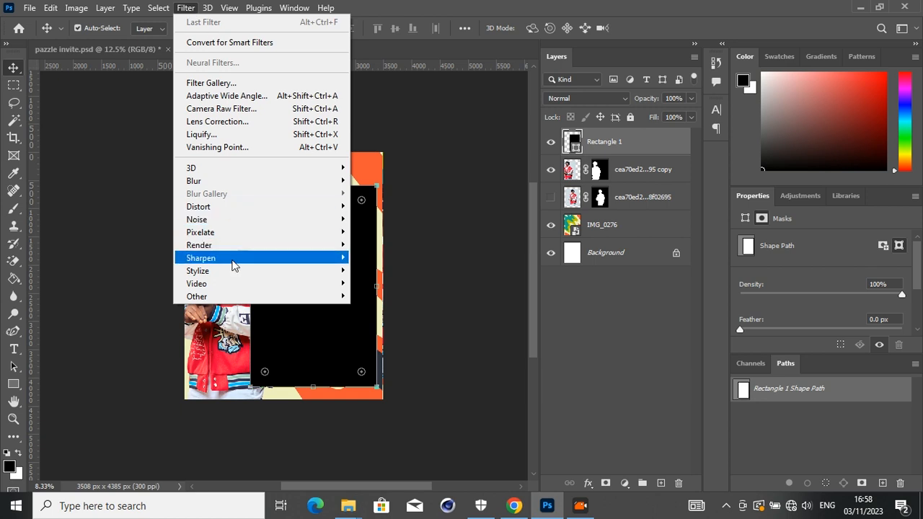
{"action": "mouse_move", "coordinate": [244, 207]}
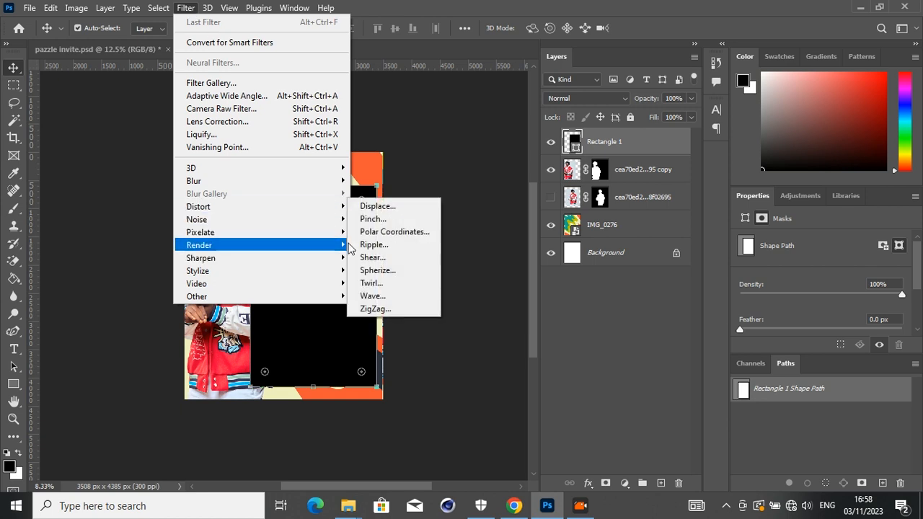
{"action": "left_click", "coordinate": [376, 296]}
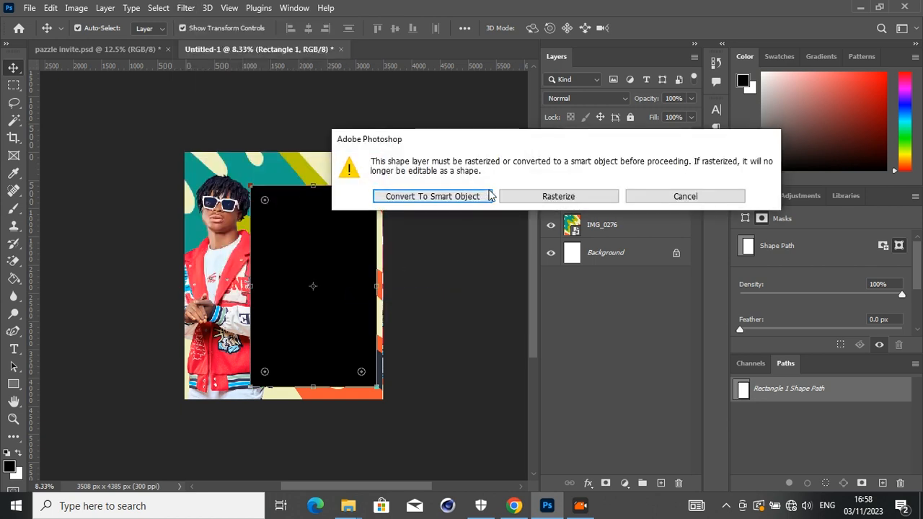
{"action": "left_click", "coordinate": [508, 201]}
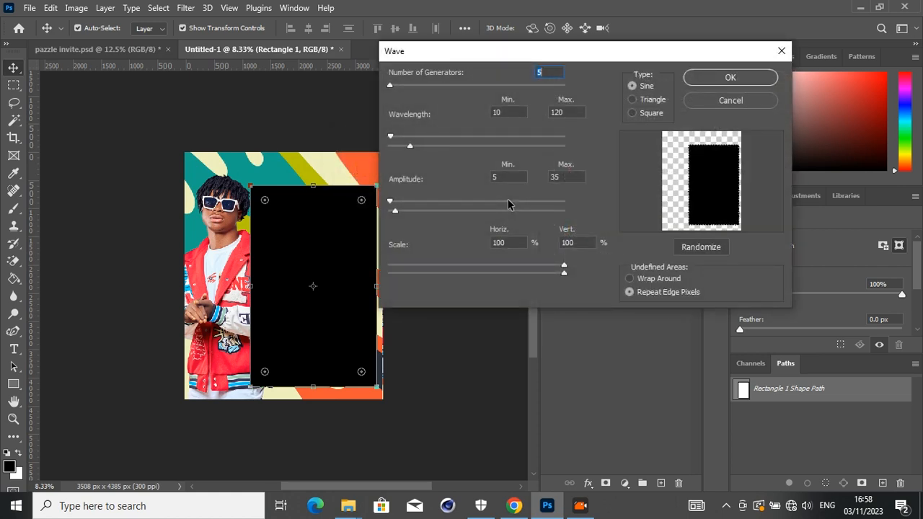
- Randomize the wave pattern and apply it with wavelength 51 to 264 and amplitude 1 to 60
{"action": "left_click_drag", "start_coordinate": [528, 56], "coordinate": [561, 98]}
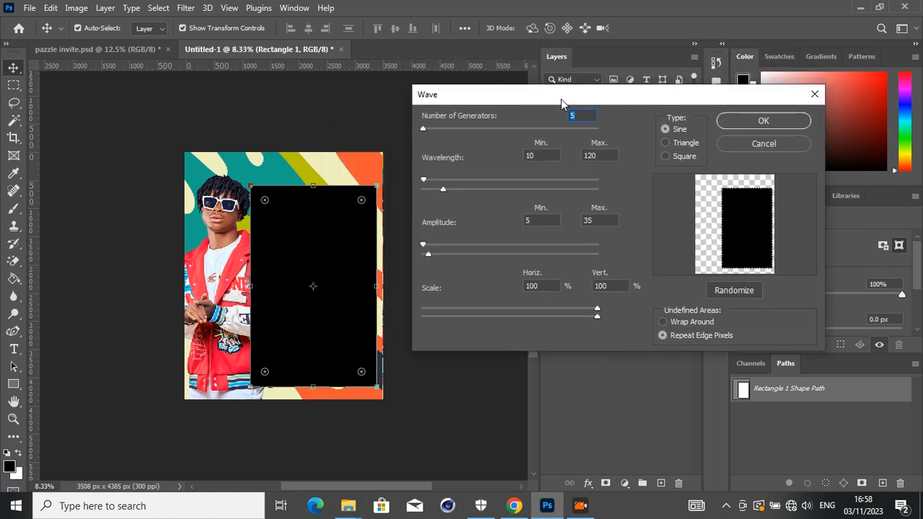
{"action": "left_click", "coordinate": [734, 290]}
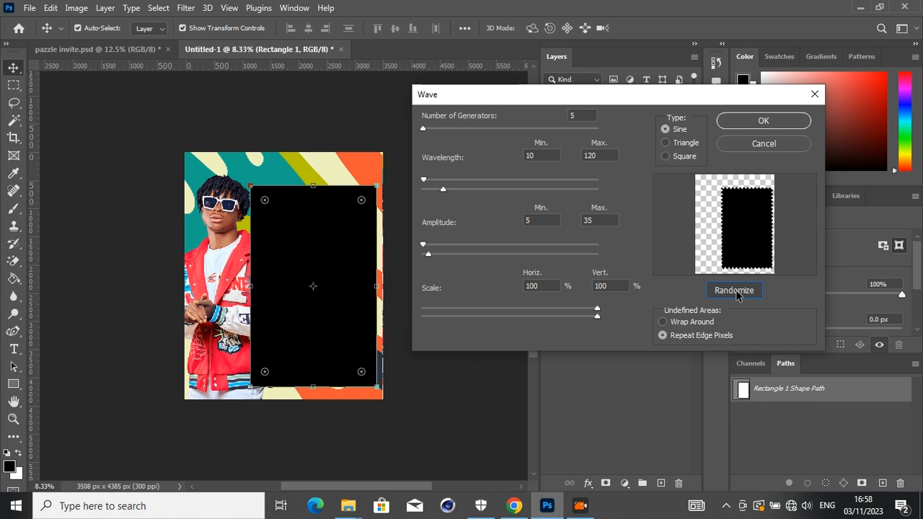
{"action": "left_click", "coordinate": [734, 290]}
{"action": "left_click", "coordinate": [734, 291]}
{"action": "left_click", "coordinate": [734, 291]}
{"action": "left_click", "coordinate": [734, 290]}
{"action": "left_click", "coordinate": [734, 290]}
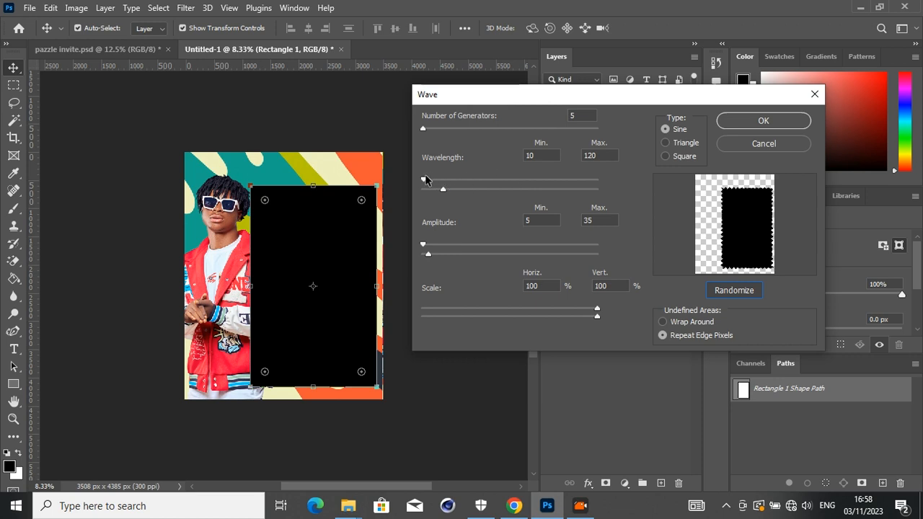
{"action": "mouse_move", "coordinate": [426, 183]}
{"action": "left_mouse_down"}
{"action": "mouse_move", "coordinate": [444, 182]}
{"action": "mouse_move", "coordinate": [434, 188]}
{"action": "left_mouse_up"}
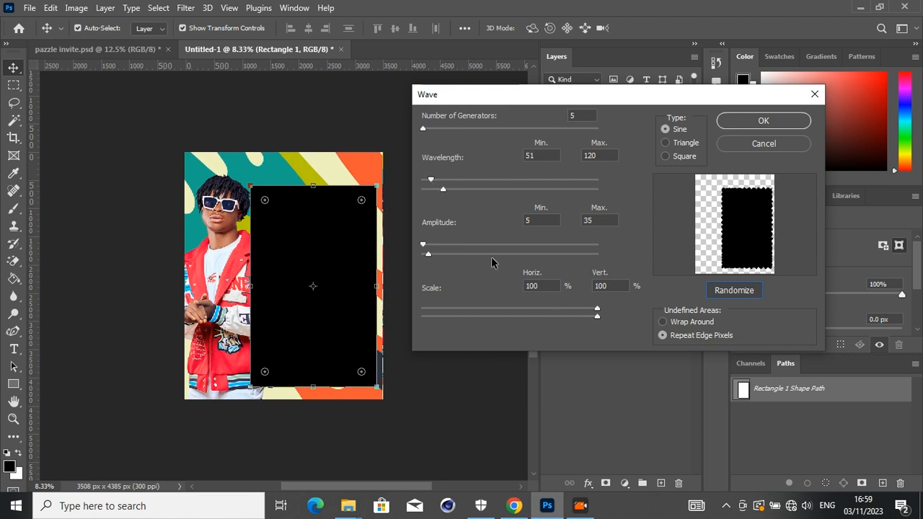
{"action": "left_click_drag", "start_coordinate": [423, 245], "coordinate": [420, 248]}
{"action": "left_click_drag", "start_coordinate": [444, 190], "coordinate": [467, 190]}
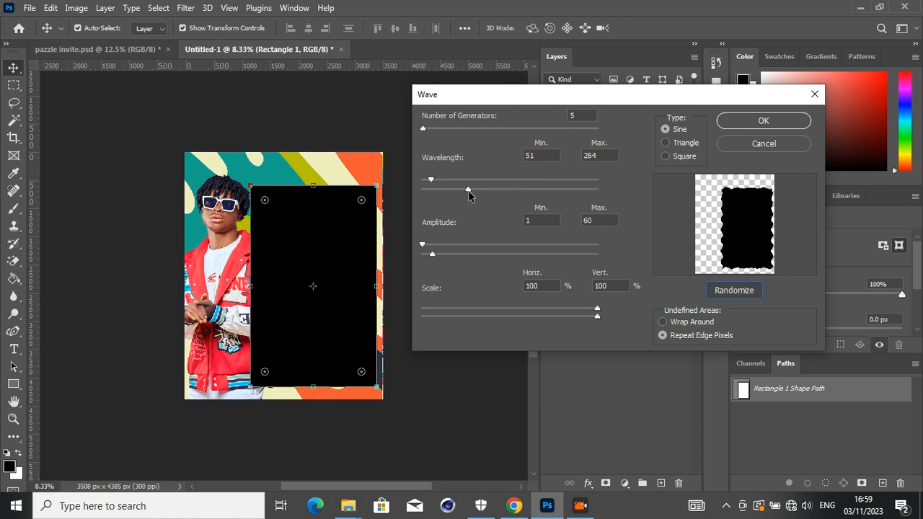
{"action": "left_click", "coordinate": [747, 132]}
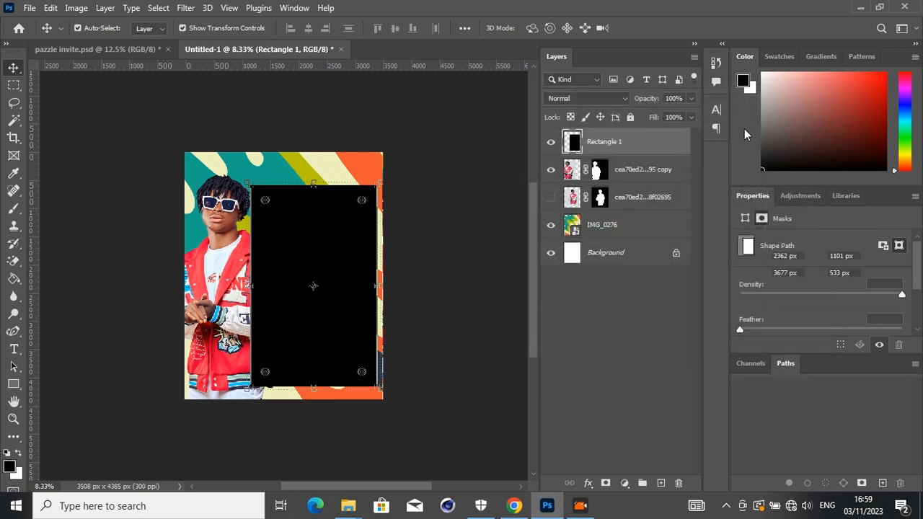
- Move the wavy black panel slightly up and left, and place its layer beneath the cut-out man
{"action": "left_click_drag", "start_coordinate": [343, 238], "coordinate": [333, 232]}
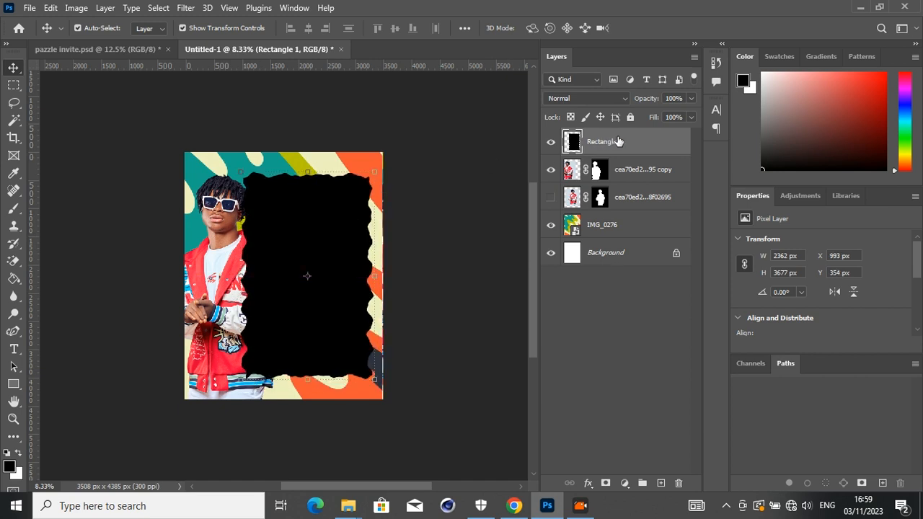
{"action": "left_click_drag", "start_coordinate": [617, 146], "coordinate": [620, 182]}
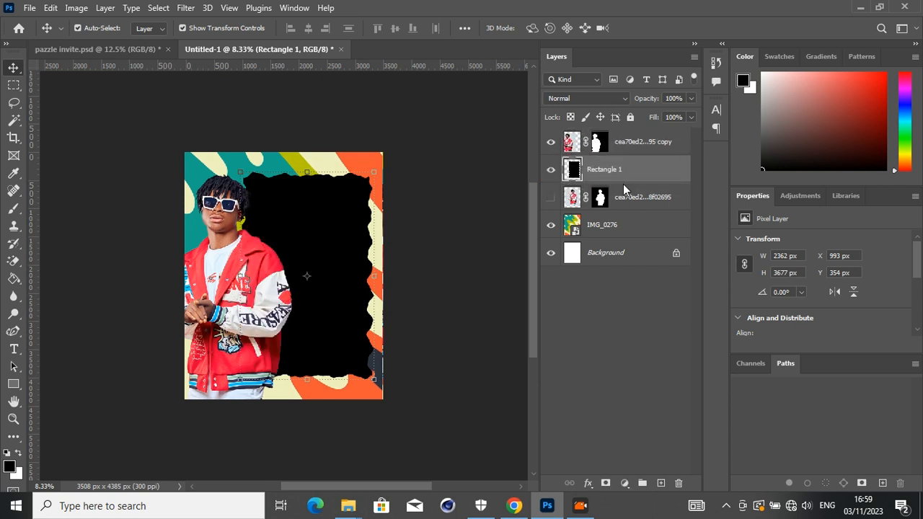
{"action": "left_click_drag", "start_coordinate": [361, 257], "coordinate": [362, 253]}
{"action": "left_click", "coordinate": [436, 286]}
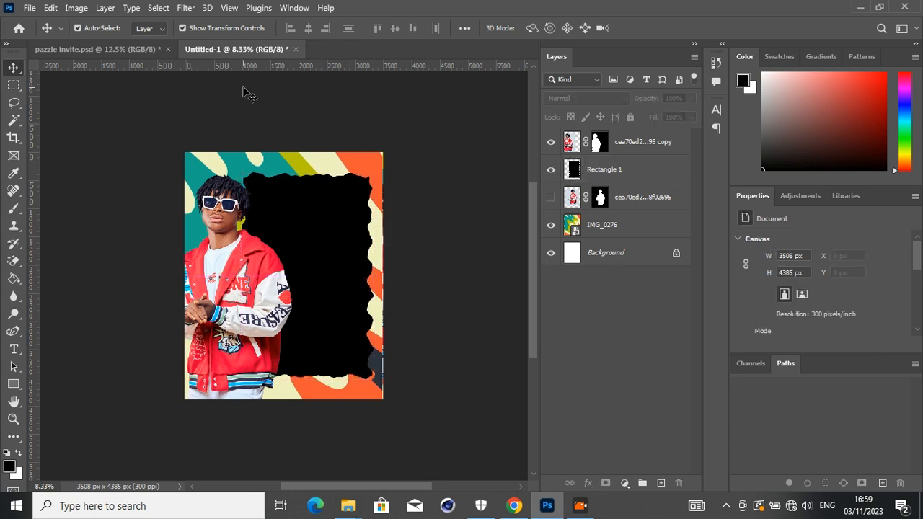
- Copy the monstera leaves and fern leaves from pazzle invite.psd onto the poster's top edge and lower-right corner
{"action": "left_click", "coordinate": [144, 54]}
{"action": "left_click_drag", "start_coordinate": [306, 132], "coordinate": [324, 184]}
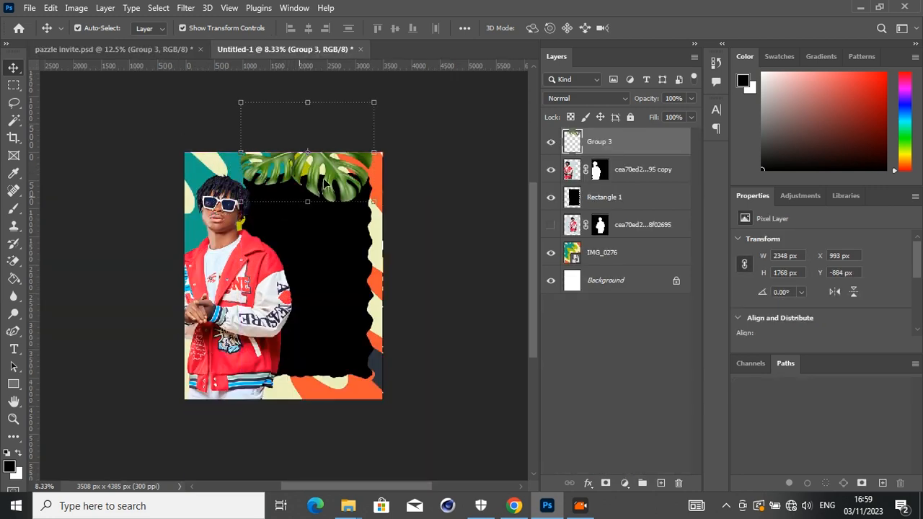
{"action": "left_click", "coordinate": [169, 49]}
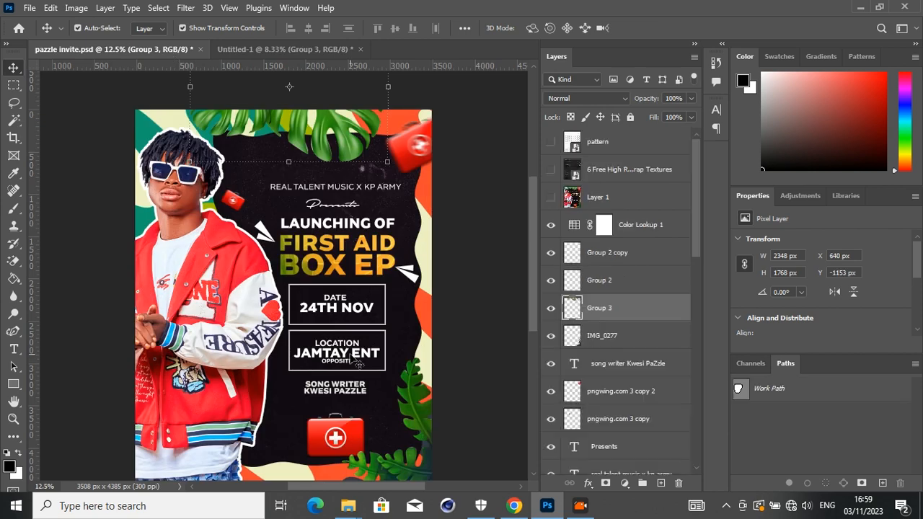
{"action": "left_click_drag", "start_coordinate": [418, 421], "coordinate": [341, 248]}
{"action": "left_click_drag", "start_coordinate": [375, 391], "coordinate": [366, 361]}
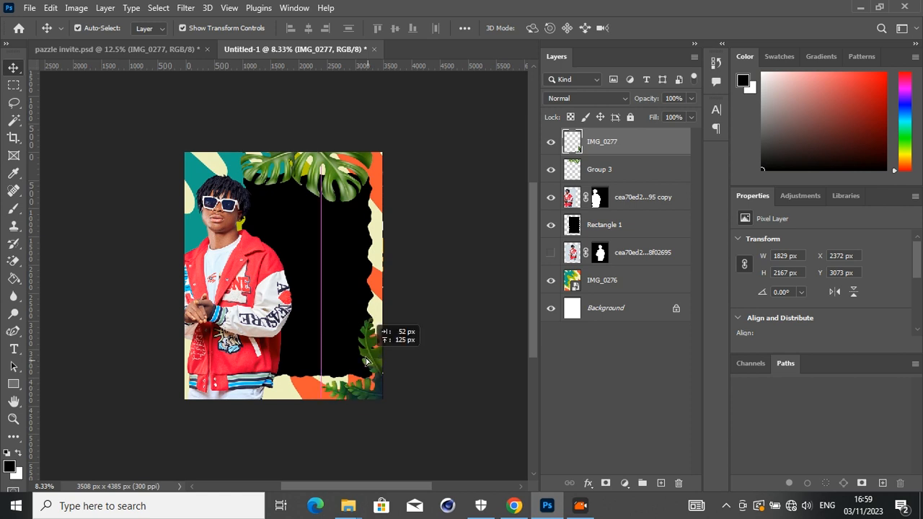
- Shift the monstera leaves at the poster's top edge slightly left and up
{"action": "left_click", "coordinate": [392, 204]}
{"action": "mouse_move", "coordinate": [331, 176]}
{"action": "left_mouse_down"}
{"action": "mouse_move", "coordinate": [331, 186]}
{"action": "mouse_move", "coordinate": [318, 179]}
{"action": "mouse_move", "coordinate": [322, 186]}
{"action": "left_mouse_up"}
{"action": "left_click", "coordinate": [443, 236]}
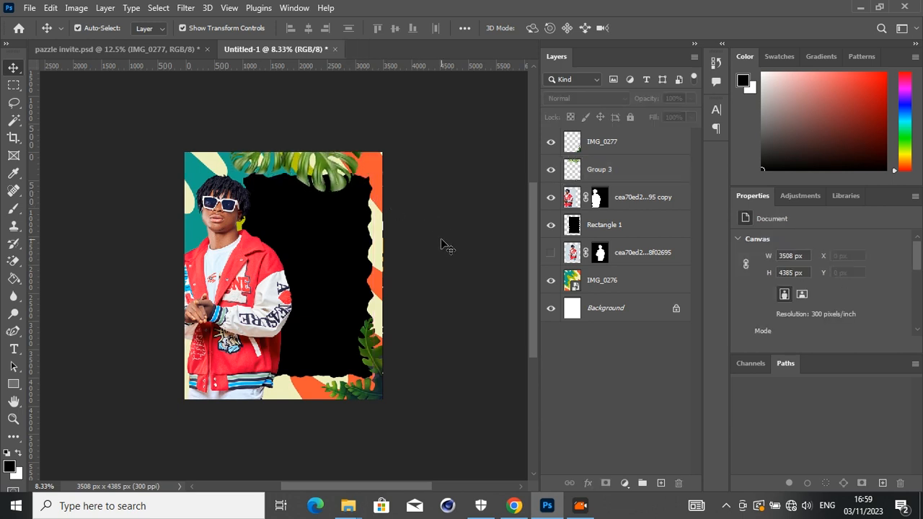
- Copy the first-aid box from pazzle invite.psd onto the lower black panel and enlarge it to about 854 × 593 px
{"action": "left_click", "coordinate": [155, 50]}
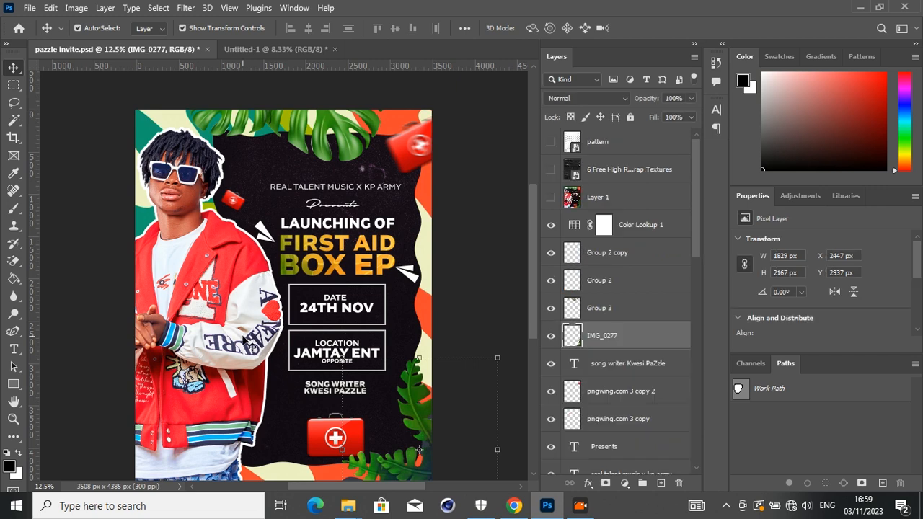
{"action": "left_click_drag", "start_coordinate": [325, 456], "coordinate": [312, 360]}
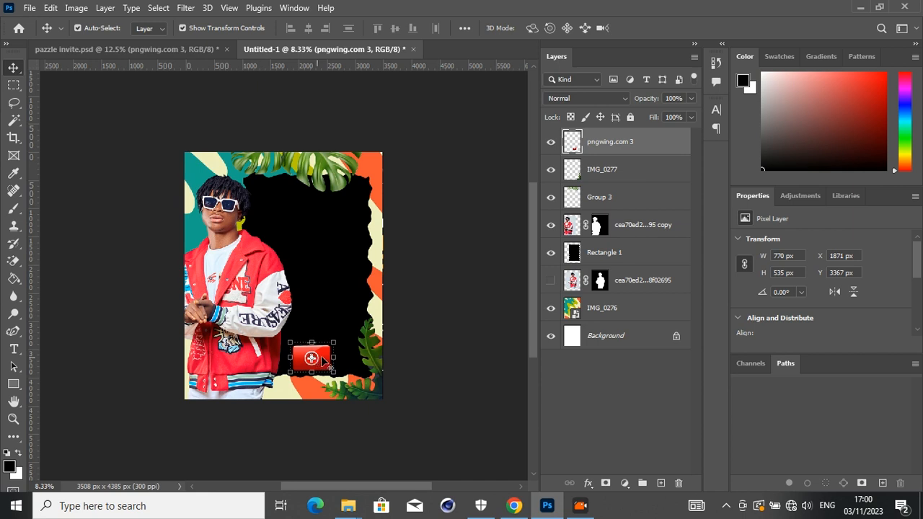
{"action": "mouse_move", "coordinate": [327, 358]}
{"action": "left_mouse_down"}
{"action": "mouse_move", "coordinate": [331, 364]}
{"action": "mouse_move", "coordinate": [339, 340]}
{"action": "mouse_move", "coordinate": [328, 360]}
{"action": "mouse_move", "coordinate": [342, 363]}
{"action": "mouse_move", "coordinate": [328, 349]}
{"action": "left_mouse_up"}
{"action": "key", "text": "Return"}
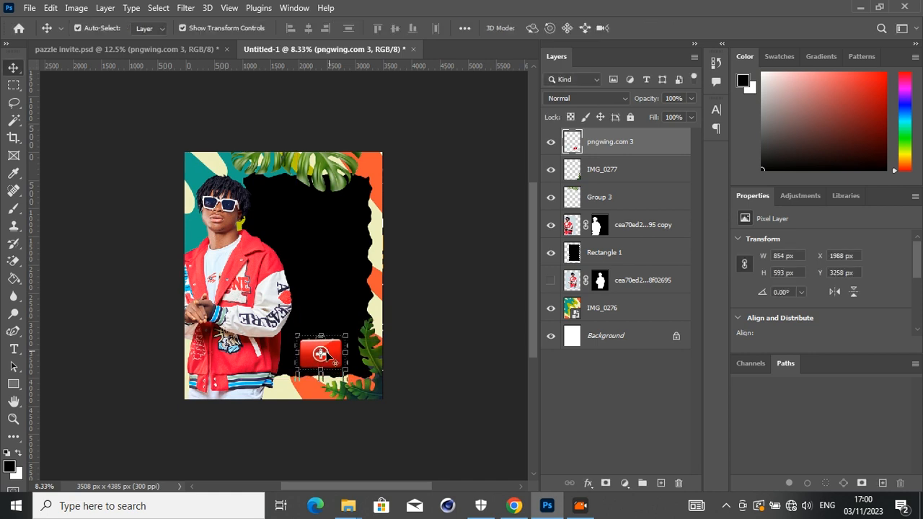
- Duplicate the first-aid box, then shrink and tilt the copy to about 403 × 398 px beside the man's face
{"action": "key", "text": "ctrl+j"}
{"action": "left_click_drag", "start_coordinate": [331, 349], "coordinate": [269, 225]}
{"action": "key", "text": "Return"}
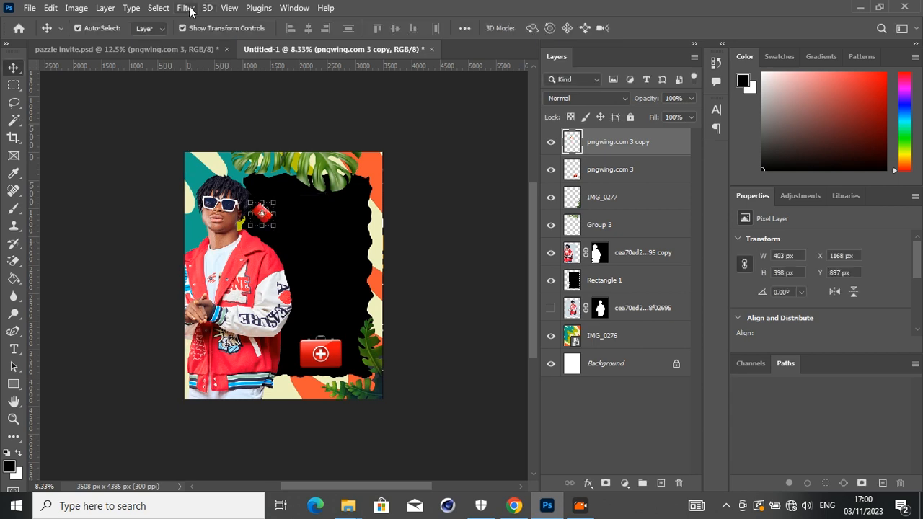
- Apply a Motion Blur at -5° with an increased distance to the small first-aid box
{"action": "left_click", "coordinate": [187, 7]}
{"action": "mouse_move", "coordinate": [312, 184]}
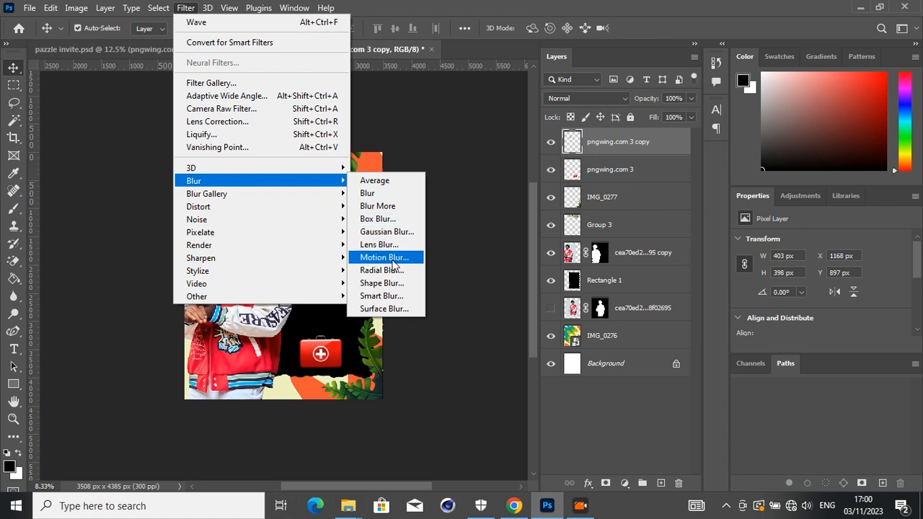
{"action": "left_click", "coordinate": [393, 261]}
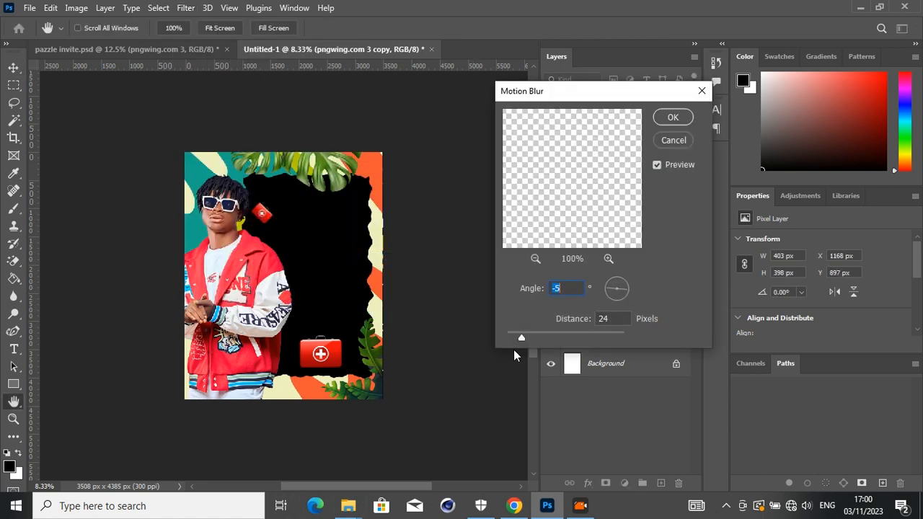
{"action": "left_click_drag", "start_coordinate": [521, 339], "coordinate": [532, 339]}
{"action": "left_click", "coordinate": [670, 117]}
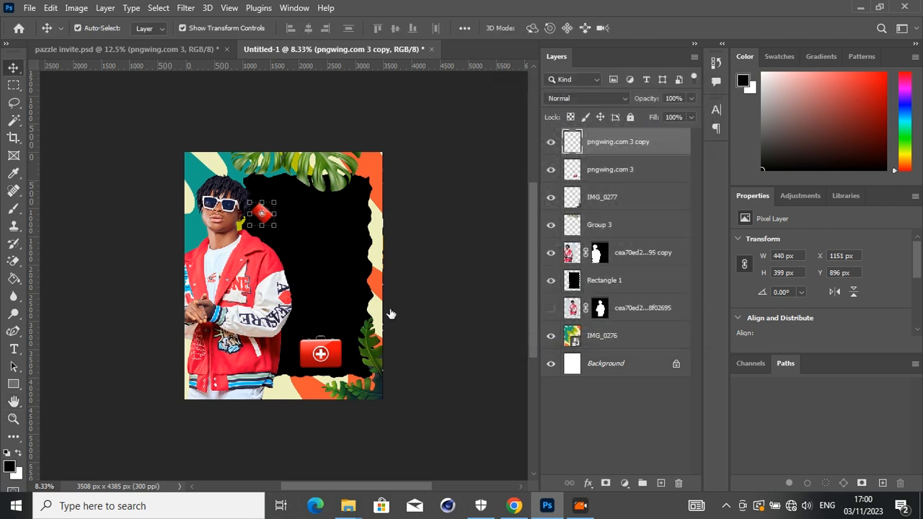
- Duplicate the blurred first-aid box, enlarge it to about 287%, rotate it about -89° and place it at the upper-right corner
{"action": "key", "text": "ctrl+j"}
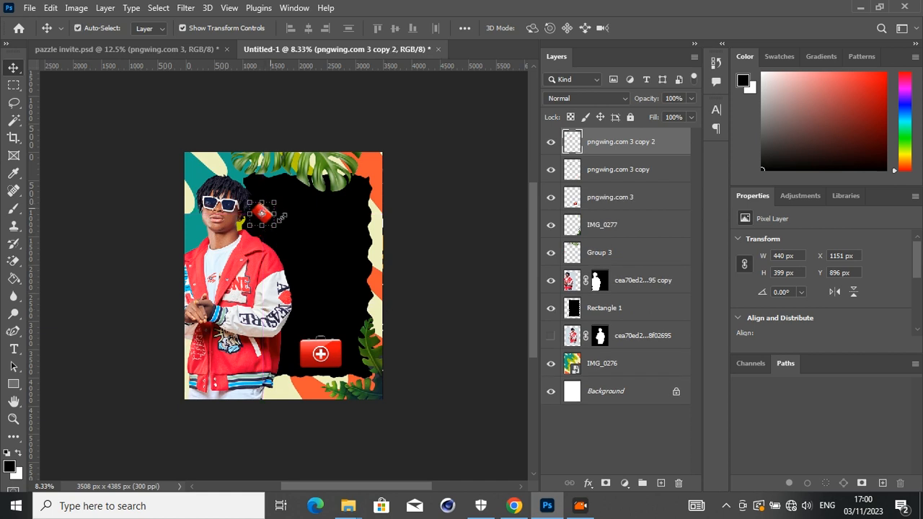
{"action": "left_click_drag", "start_coordinate": [272, 214], "coordinate": [305, 126]}
{"action": "left_click_drag", "start_coordinate": [283, 206], "coordinate": [370, 180]}
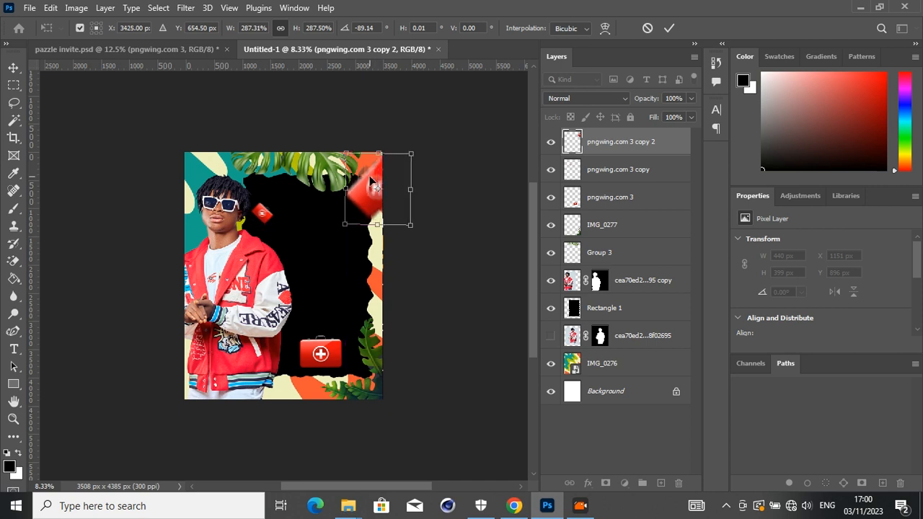
{"action": "key", "text": "Return"}
{"action": "left_click_drag", "start_coordinate": [365, 205], "coordinate": [364, 208]}
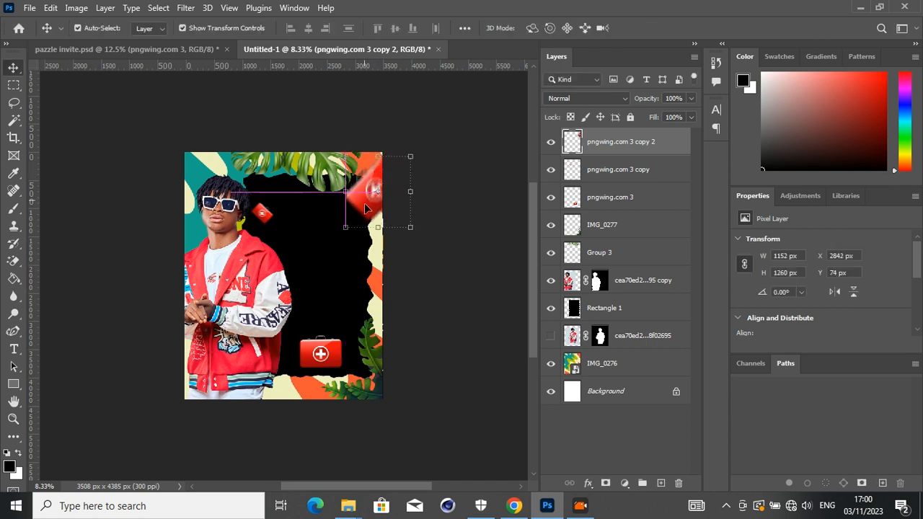
- Shrink the large blurred first-aid box slightly and shift it toward the poster's right edge
{"action": "left_click_drag", "start_coordinate": [411, 156], "coordinate": [393, 175]}
{"action": "key", "text": "Return"}
{"action": "left_click_drag", "start_coordinate": [360, 209], "coordinate": [368, 209]}
- Add a white Stroke layer style to the cut-out man
{"action": "left_click", "coordinate": [245, 327]}
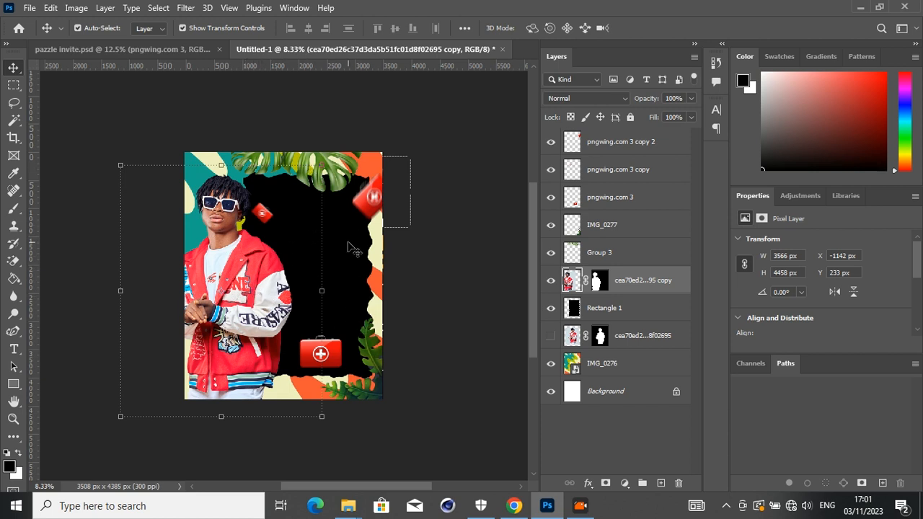
{"action": "left_click", "coordinate": [589, 484]}
{"action": "left_click", "coordinate": [608, 383]}
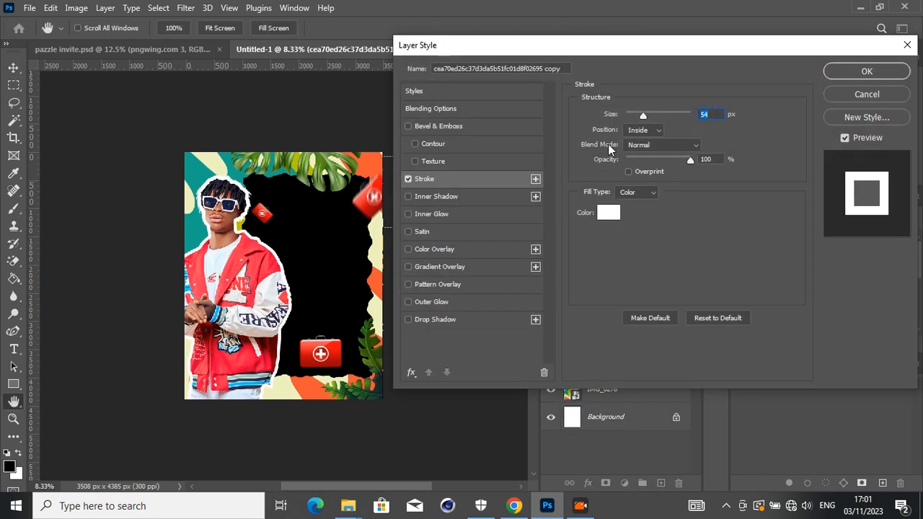
{"action": "left_click", "coordinate": [614, 214]}
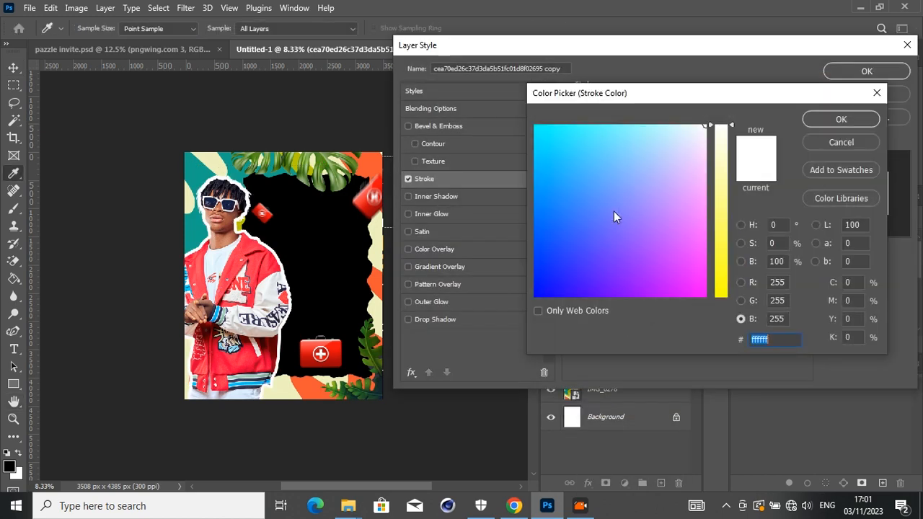
{"action": "left_click_drag", "start_coordinate": [692, 129], "coordinate": [738, 107]}
{"action": "left_click", "coordinate": [818, 121]}
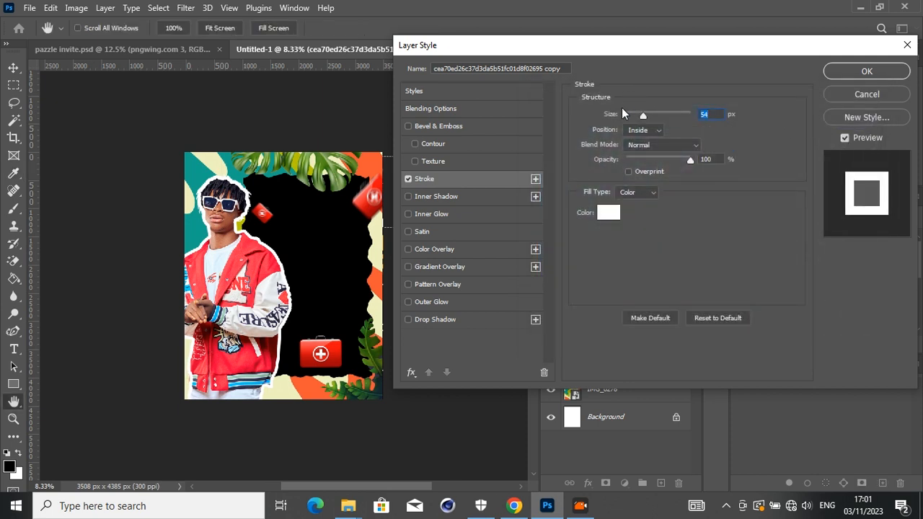
- Set the cut-out man's white stroke to 25 px with Outside position and apply the layer style
{"action": "left_click_drag", "start_coordinate": [613, 119], "coordinate": [605, 124]}
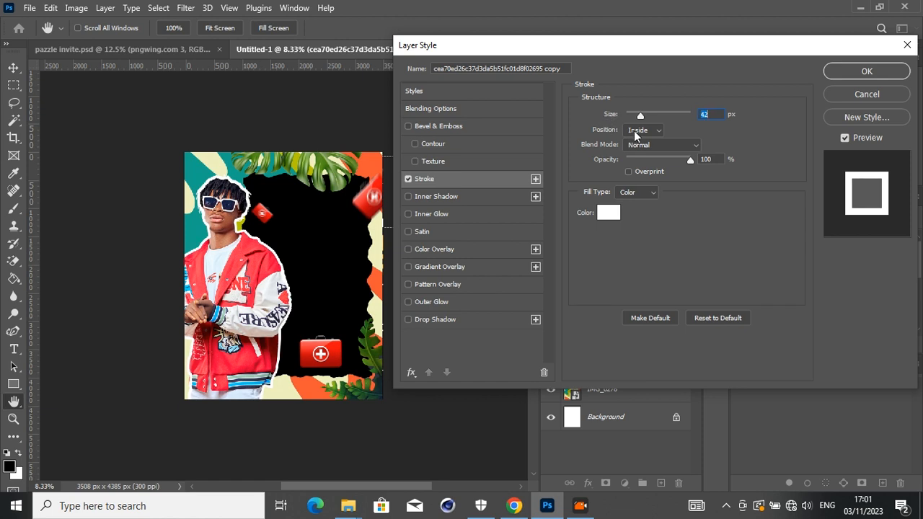
{"action": "left_click", "coordinate": [636, 134]}
{"action": "left_click", "coordinate": [638, 142]}
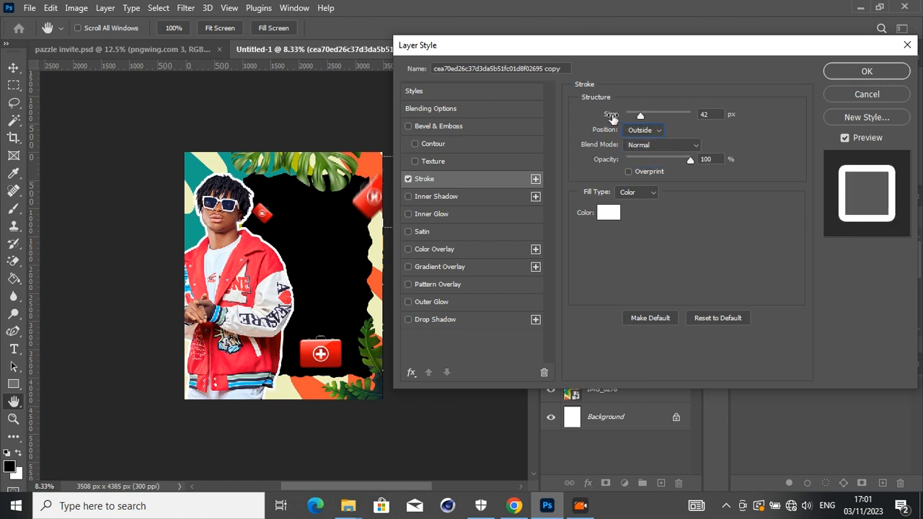
{"action": "left_click_drag", "start_coordinate": [611, 118], "coordinate": [600, 124]}
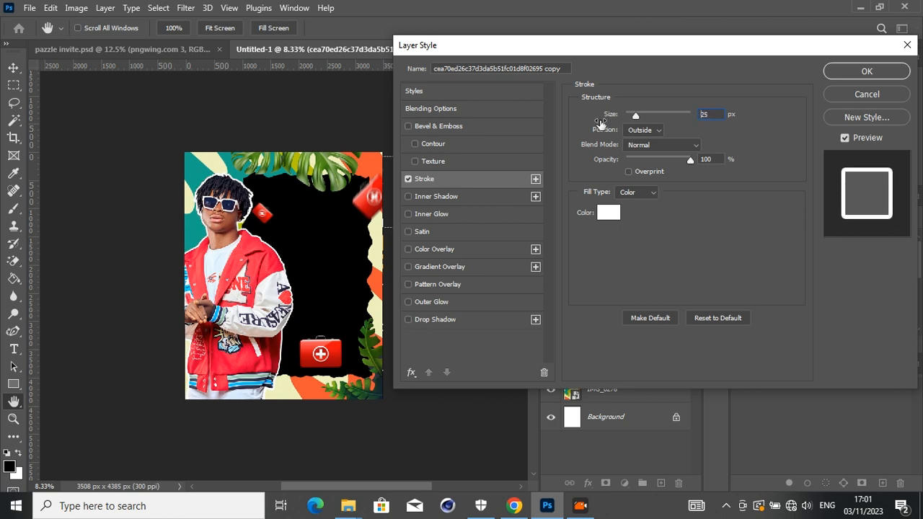
{"action": "left_click", "coordinate": [853, 71]}
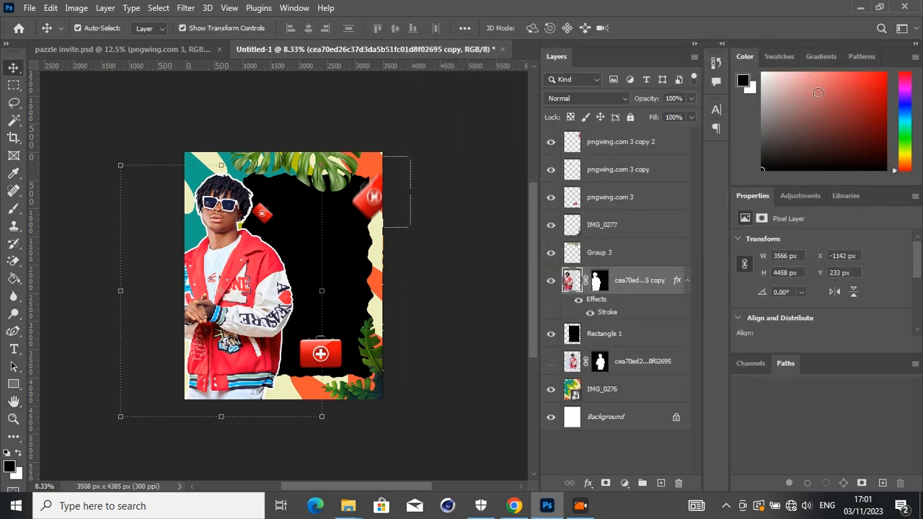
{"action": "left_click", "coordinate": [455, 354]}
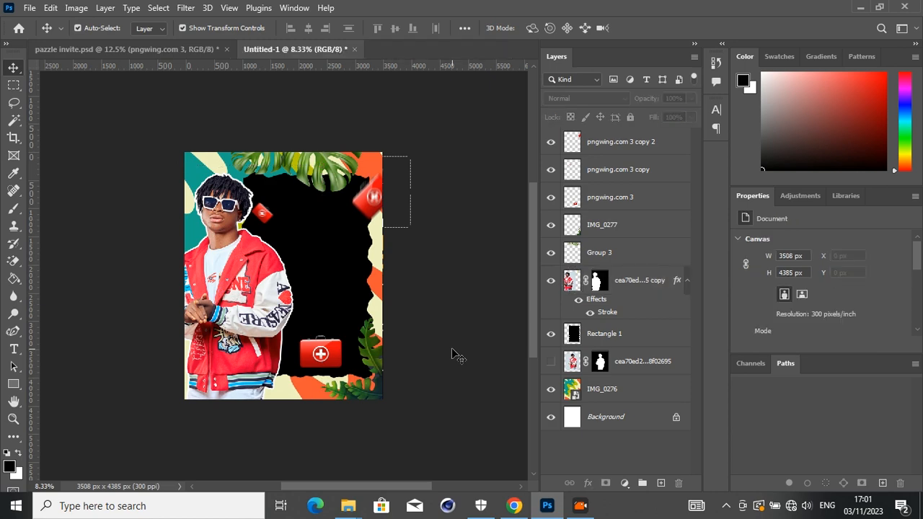
- Copy the "Real talent music x KP Army", "Presents" and "Launching Of" text layers from pazzle invite.psd onto the new poster's black panel
{"action": "left_click", "coordinate": [160, 52]}
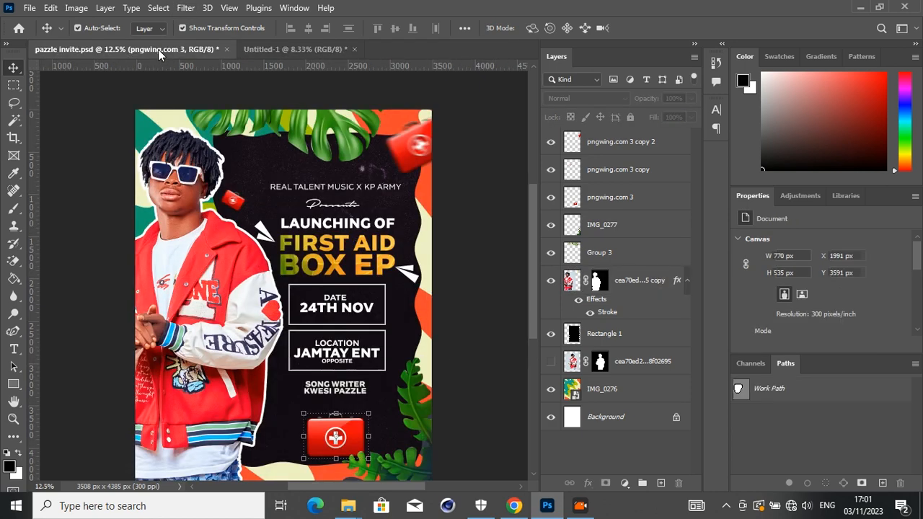
{"action": "left_click", "coordinate": [310, 190]}
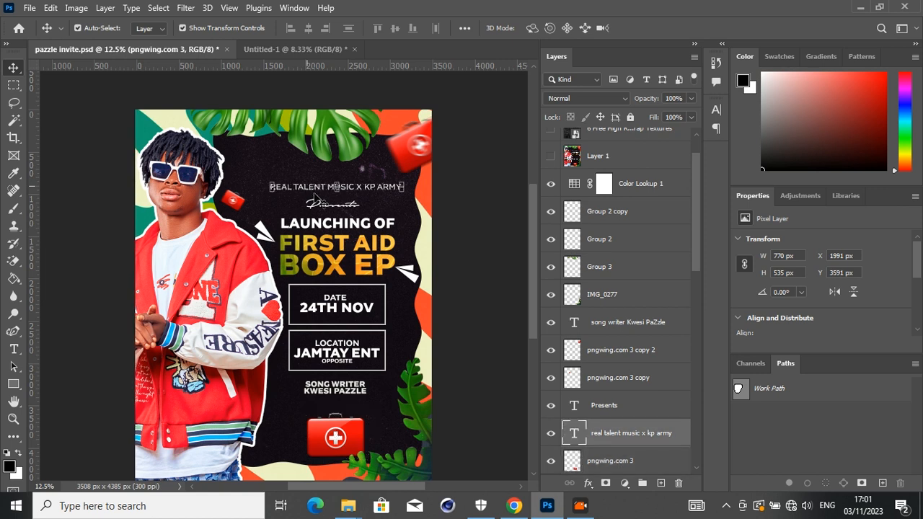
{"action": "key", "text": "ctrl+t"}
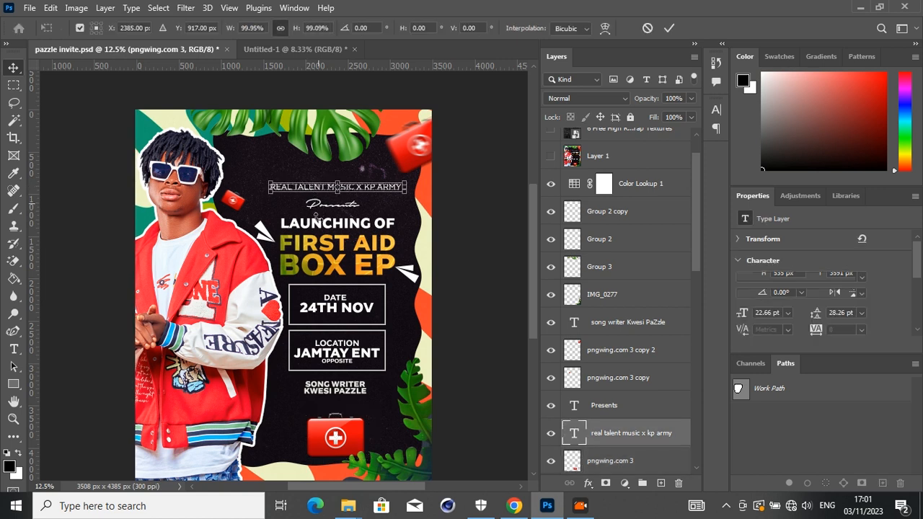
{"action": "key", "text": "Return"}
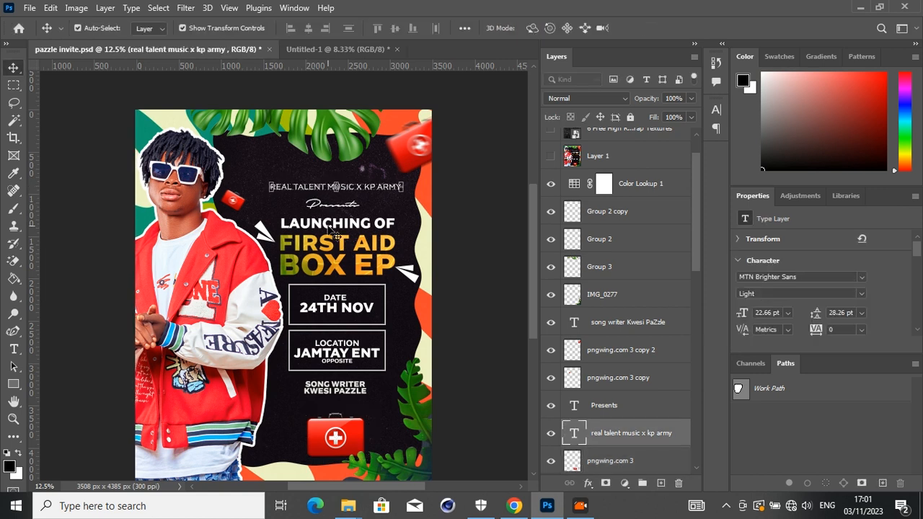
{"action": "left_click", "coordinate": [319, 208], "text": "shift"}
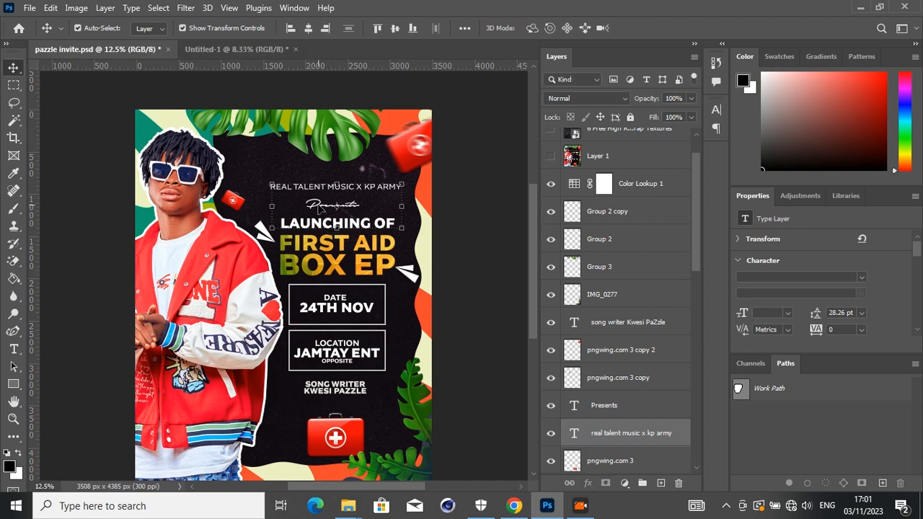
{"action": "left_click_drag", "start_coordinate": [319, 207], "coordinate": [266, 52]}
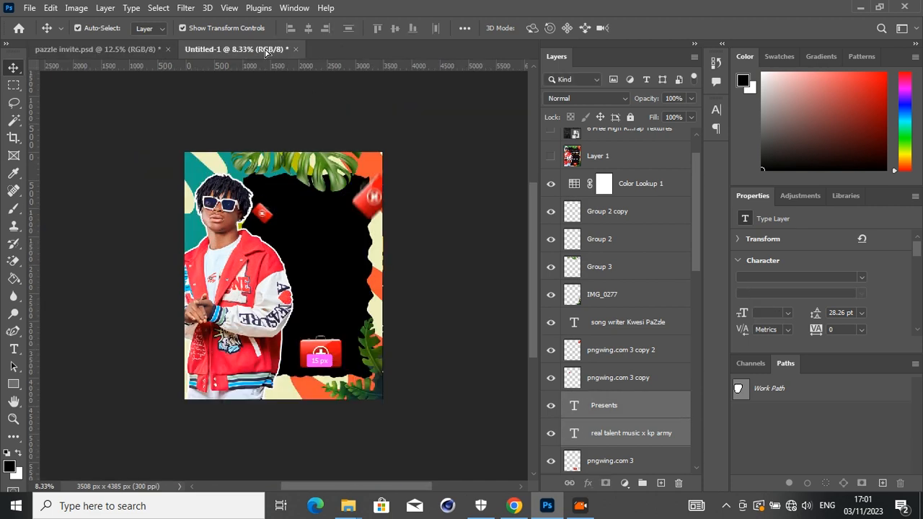
{"action": "left_click_drag", "start_coordinate": [313, 245], "coordinate": [299, 245]}
- Scale the three heading lines down to about 65%, re-enlarge them to about 118% and place them in the panel's upper part
{"action": "key", "text": "ctrl+t"}
{"action": "left_click_drag", "start_coordinate": [362, 215], "coordinate": [347, 224]}
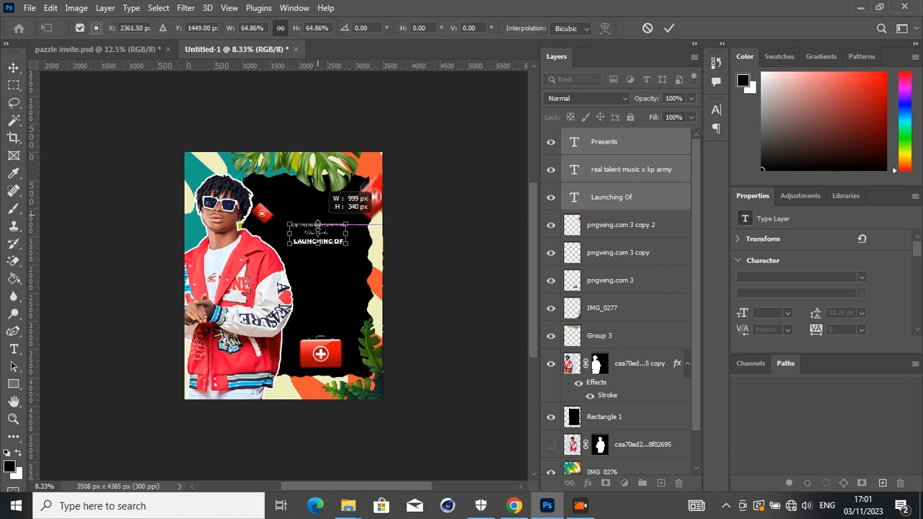
{"action": "key", "text": "Return"}
{"action": "mouse_move", "coordinate": [318, 221]}
{"action": "left_mouse_down"}
{"action": "mouse_move", "coordinate": [306, 238]}
{"action": "mouse_move", "coordinate": [317, 236]}
{"action": "left_mouse_up"}
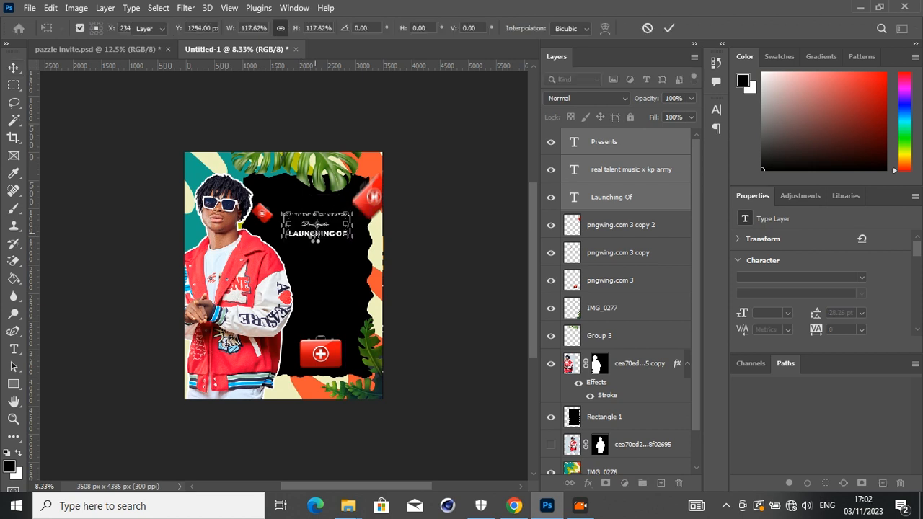
{"action": "key", "text": "Return"}
- Shift the three-line heading block slightly down within the black panel
{"action": "key", "text": "z"}
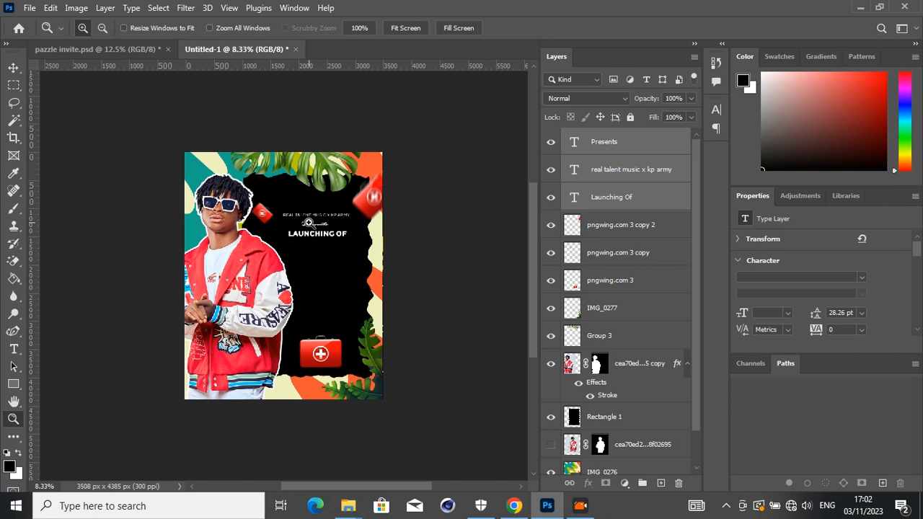
{"action": "left_click", "coordinate": [313, 224]}
{"action": "left_click", "coordinate": [313, 224]}
{"action": "left_click", "coordinate": [313, 223]}
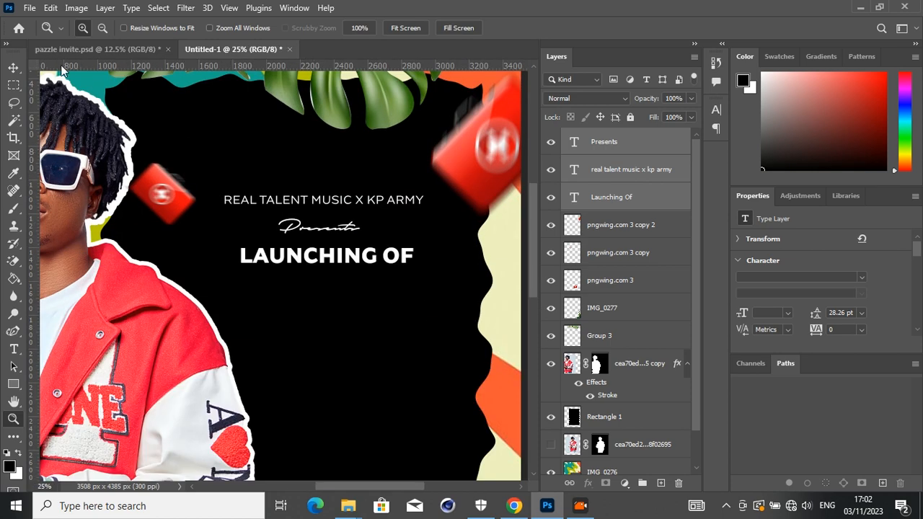
{"action": "left_click", "coordinate": [11, 67]}
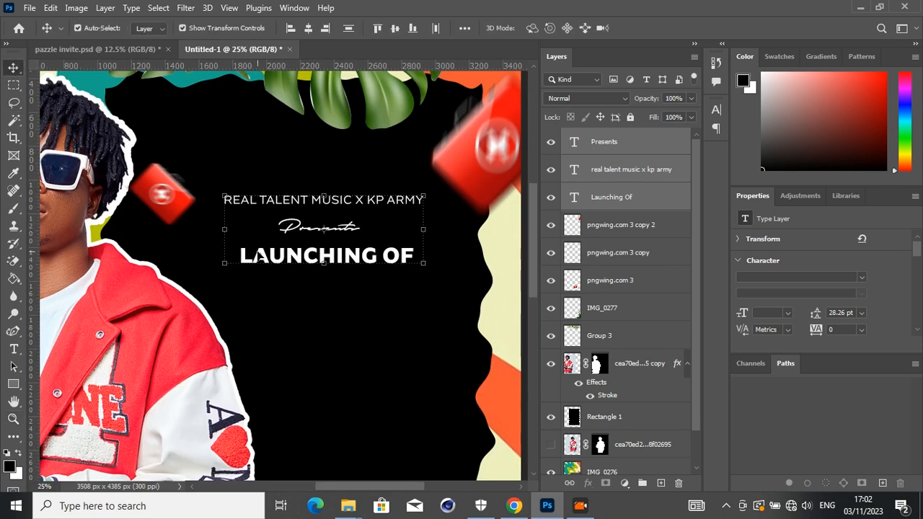
{"action": "left_click_drag", "start_coordinate": [276, 264], "coordinate": [275, 275]}
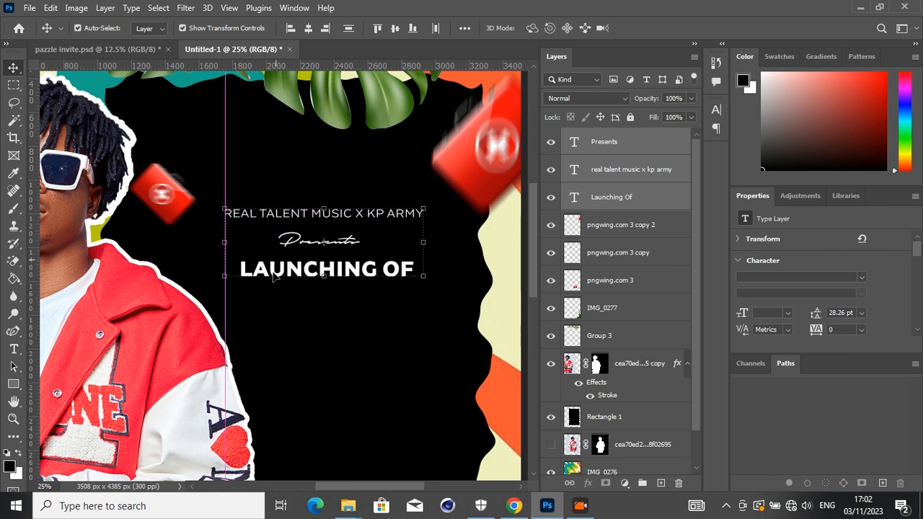
- Add a white "FIRST AID" text line in MTN Brighter Sans ExtraBold below the "LAUNCHING OF" line
{"action": "left_click", "coordinate": [270, 398]}
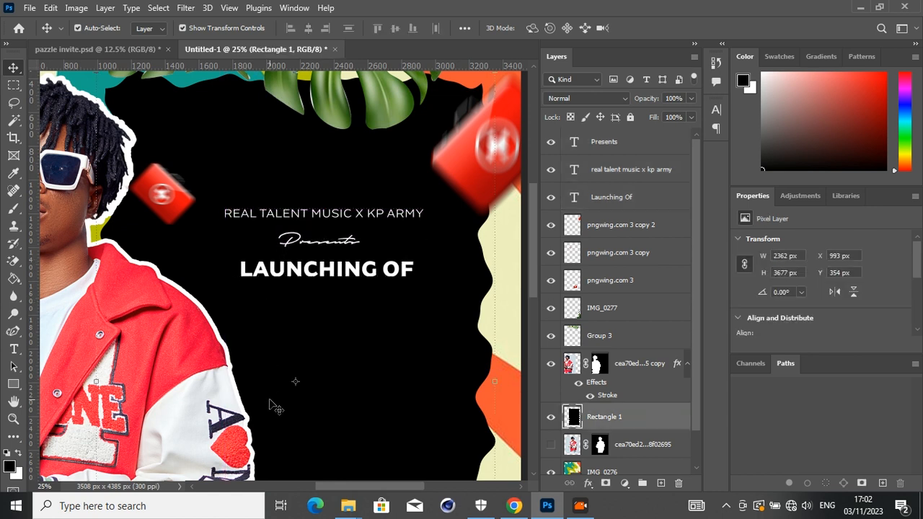
{"action": "key", "text": "t"}
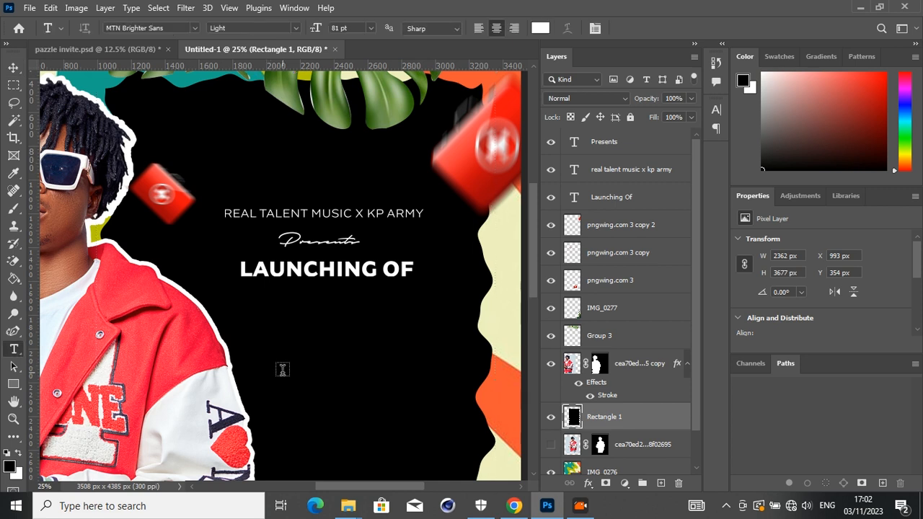
{"action": "left_click", "coordinate": [282, 369]}
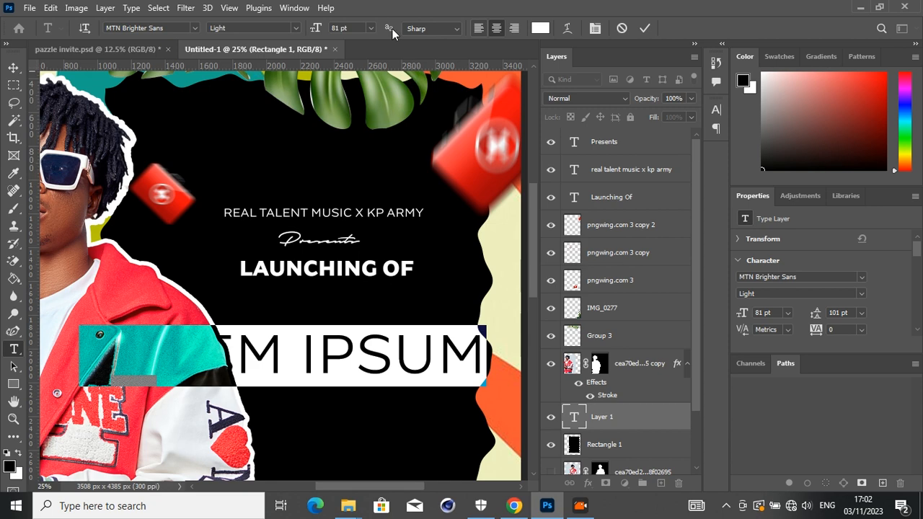
{"action": "left_click", "coordinate": [180, 27]}
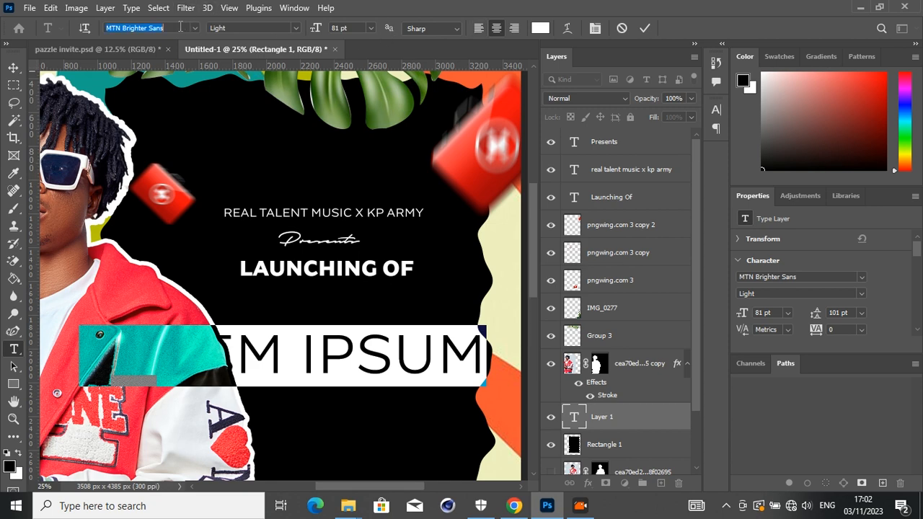
{"action": "type", "text": "mtn"}
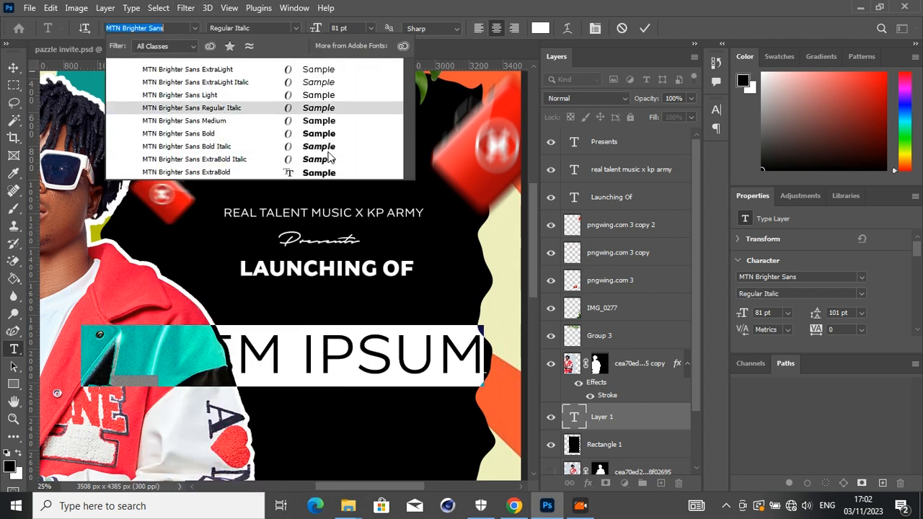
{"action": "left_click", "coordinate": [321, 176]}
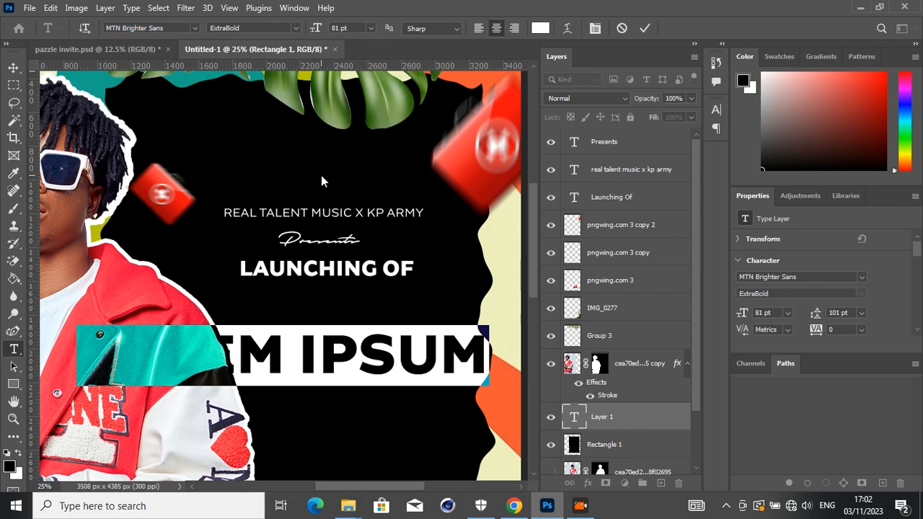
{"action": "type", "text": "FIRS"}
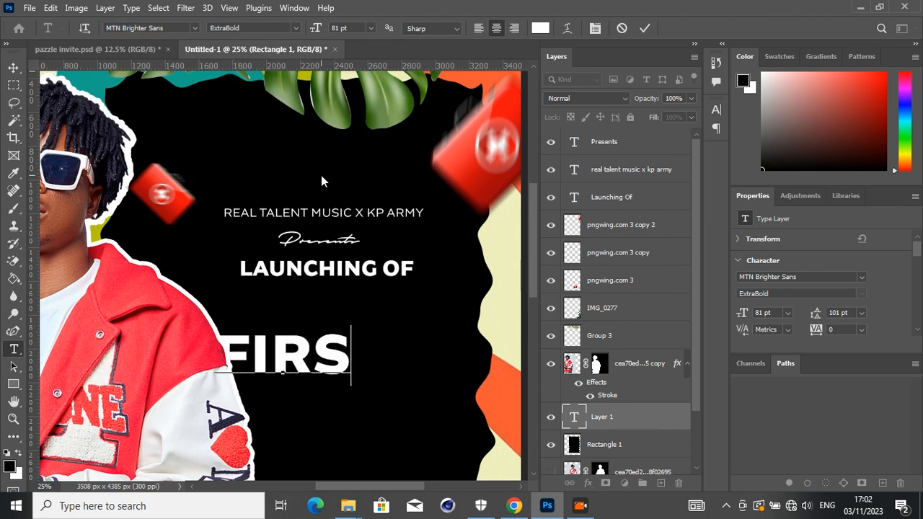
{"action": "type", "text": "T A"}
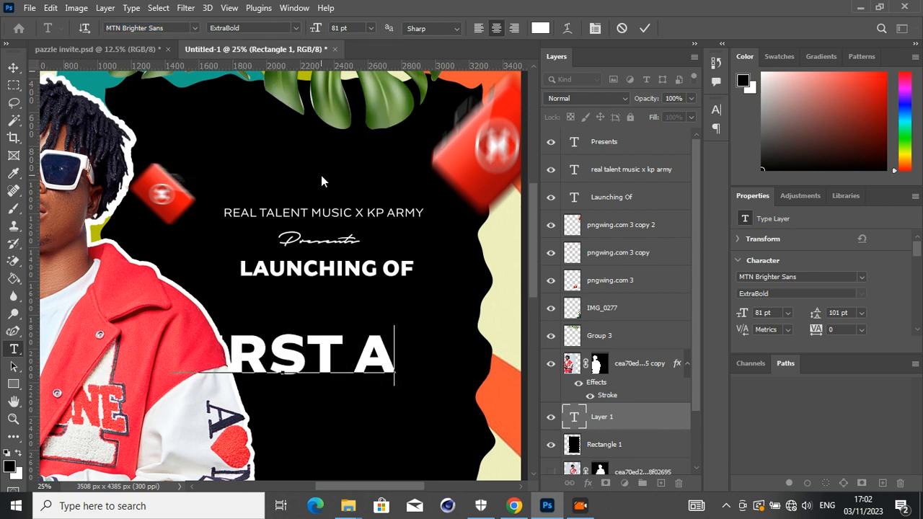
{"action": "type", "text": "ID"}
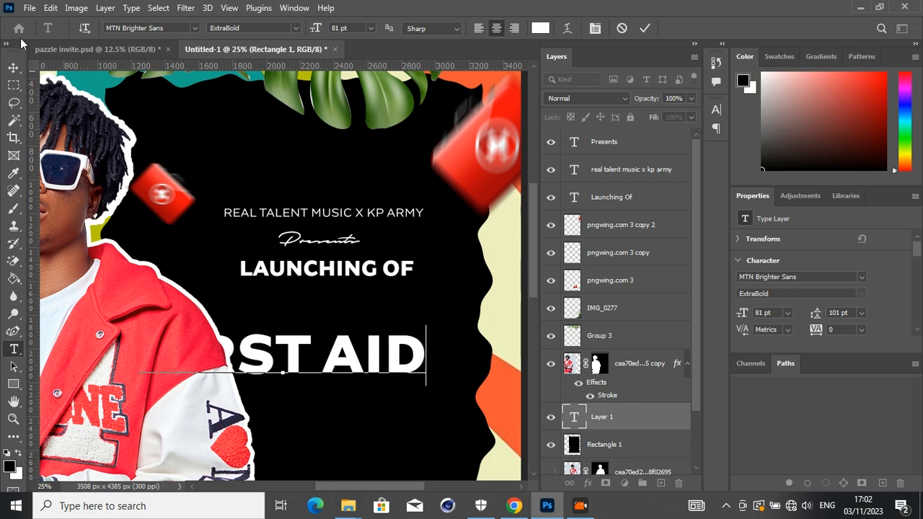
- Scale the "FIRST AID" text to about 64% so that it fits inside the black panel
{"action": "left_click", "coordinate": [14, 67]}
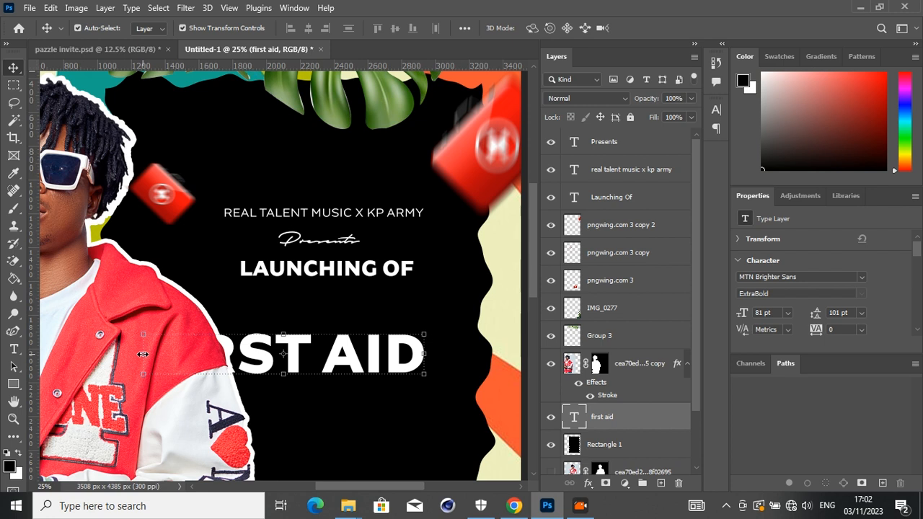
{"action": "key", "text": "ctrl+t"}
{"action": "left_click_drag", "start_coordinate": [197, 353], "coordinate": [248, 352]}
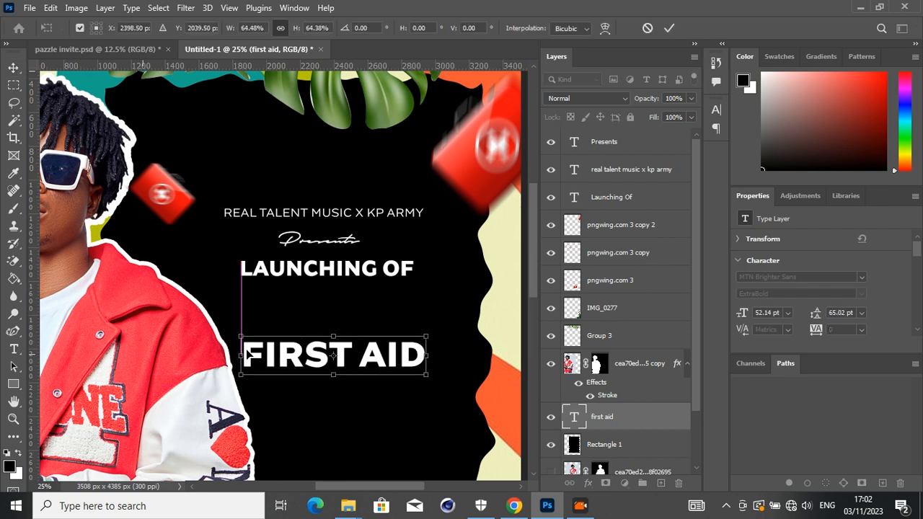
{"action": "key", "text": "Return"}
- Duplicate the "FIRST AID" text, change the copy to "BOX EP" and place it directly beneath, aligned at the left edge
{"action": "key", "text": "ctrl+j"}
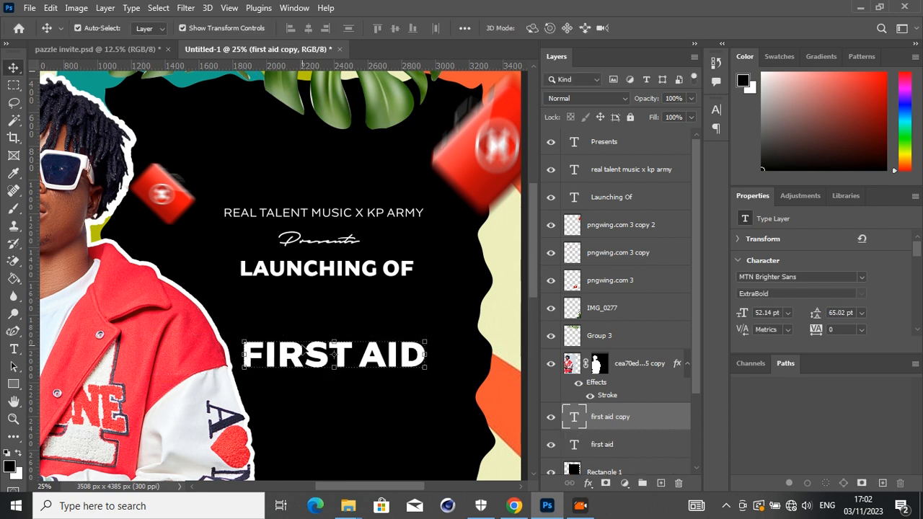
{"action": "left_click_drag", "start_coordinate": [311, 355], "coordinate": [325, 408]}
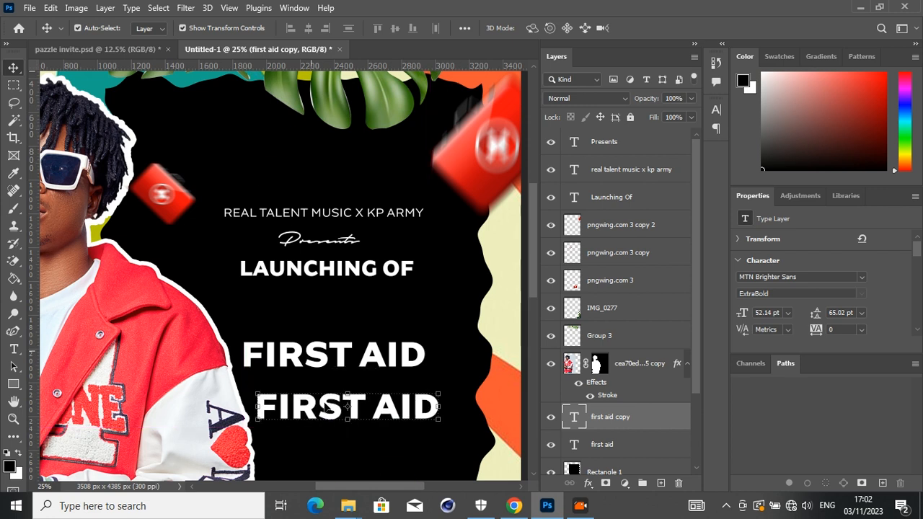
{"action": "double_click", "coordinate": [324, 403]}
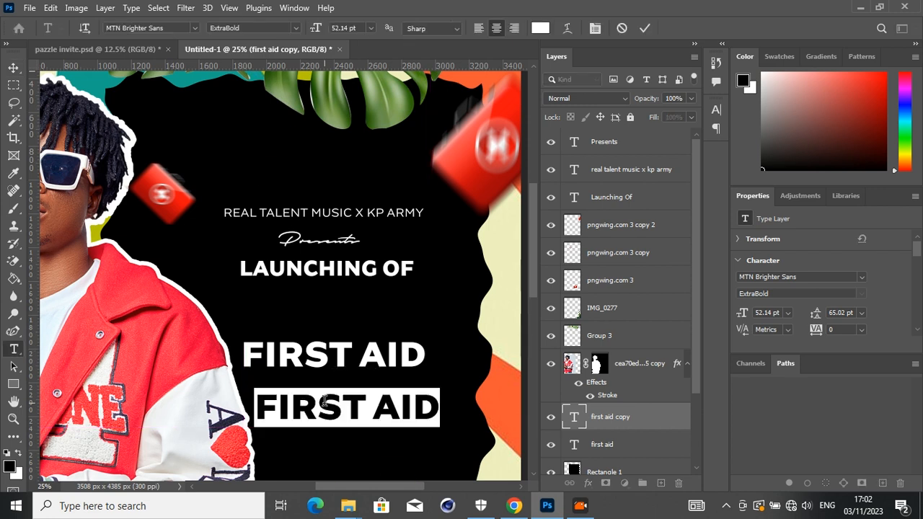
{"action": "type", "text": "BOX"}
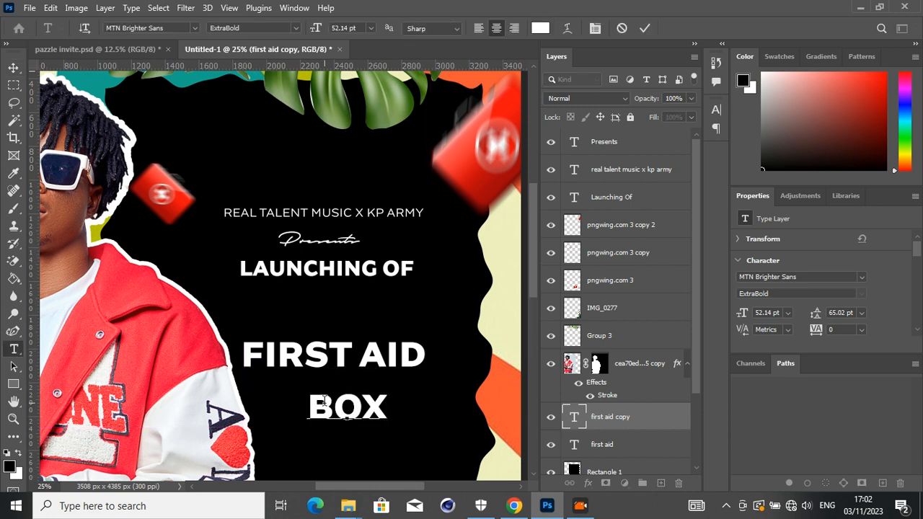
{"action": "type", "text": " E"}
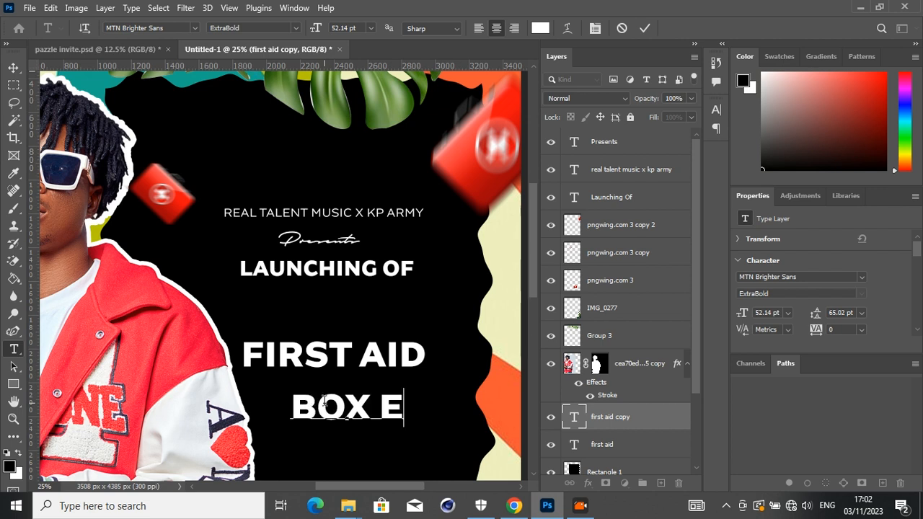
{"action": "type", "text": "P"}
{"action": "left_click", "coordinate": [14, 67]}
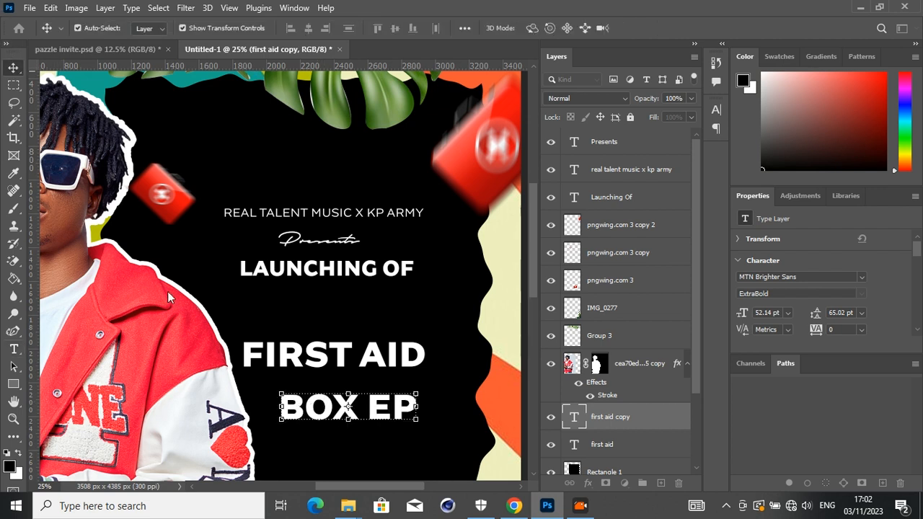
{"action": "left_click_drag", "start_coordinate": [311, 409], "coordinate": [276, 389]}
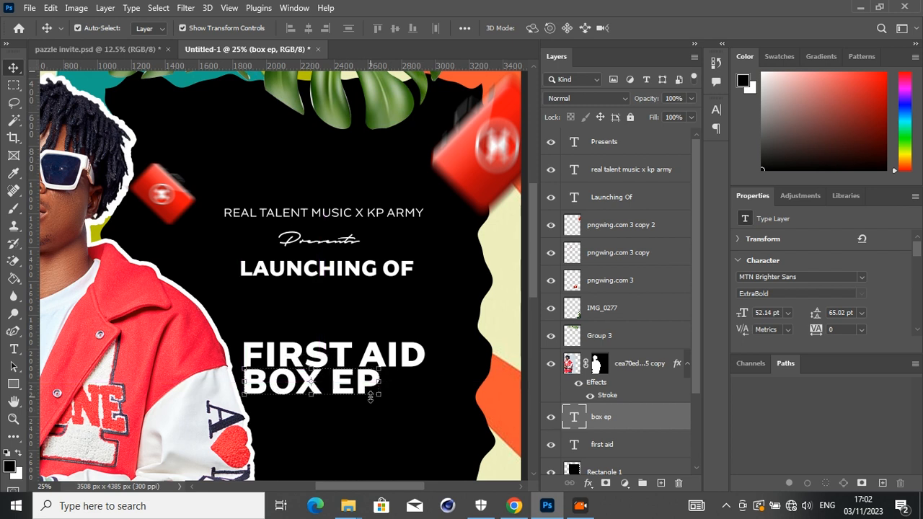
- Enlarge the "BOX EP" text to about 133% so that it matches the width of "FIRST AID"
{"action": "left_click_drag", "start_coordinate": [378, 399], "coordinate": [423, 417]}
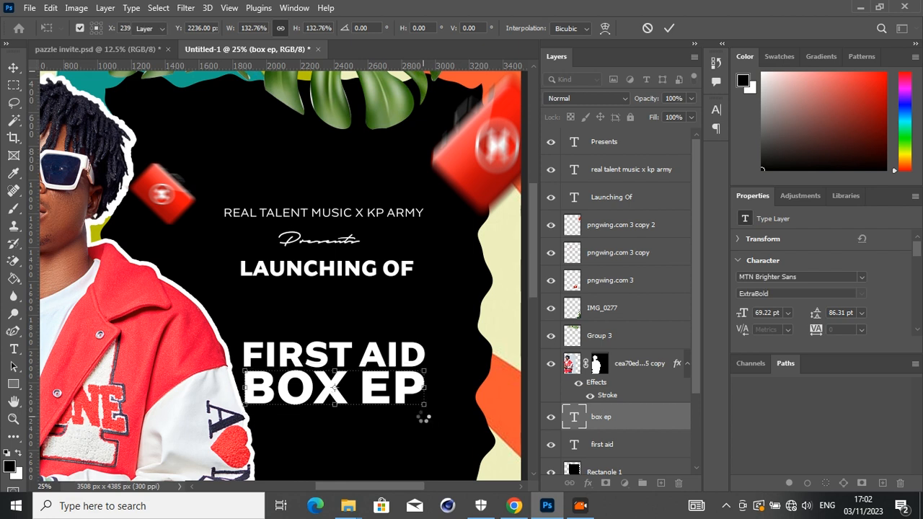
{"action": "key", "text": "Return"}
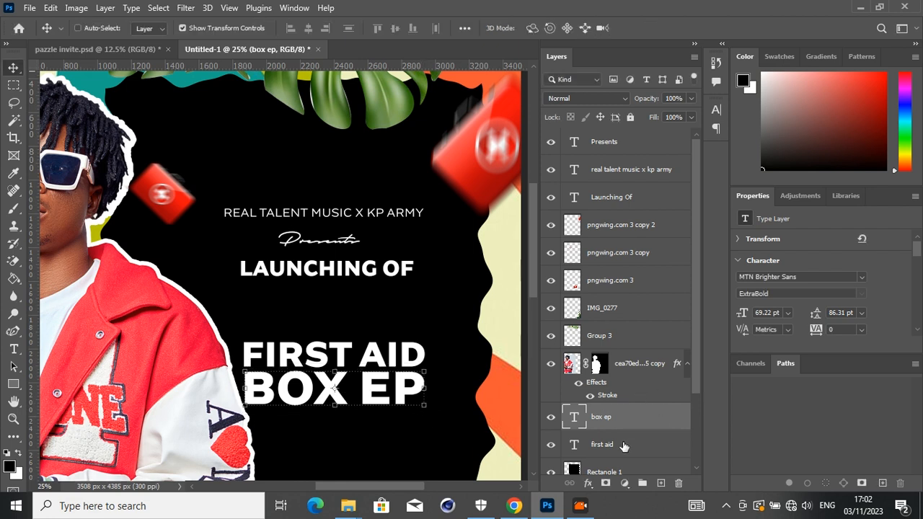
- Merge the "FIRST AID" and "BOX EP" text layers into one pixel layer and move it up directly beneath "LAUNCHING OF"
{"action": "left_click", "coordinate": [623, 446], "text": "ctrl"}
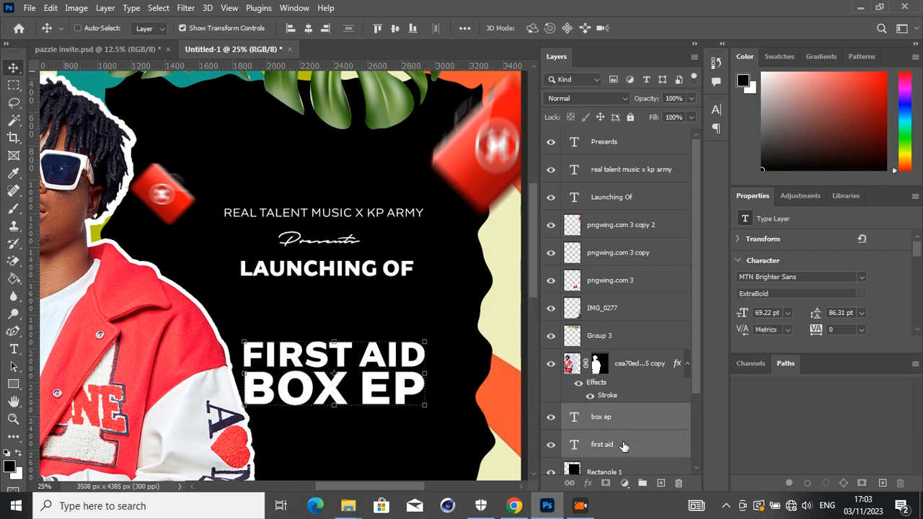
{"action": "key", "text": "ctrl+g"}
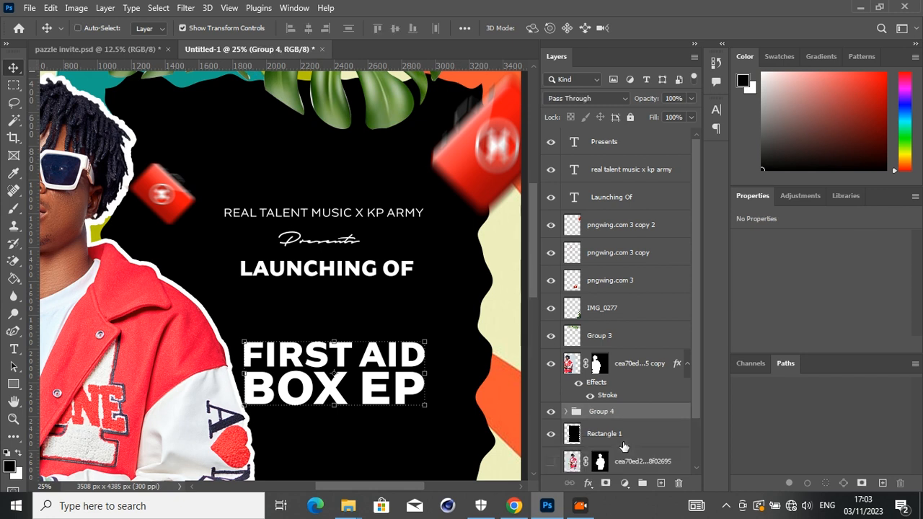
{"action": "key", "text": "ctrl+e"}
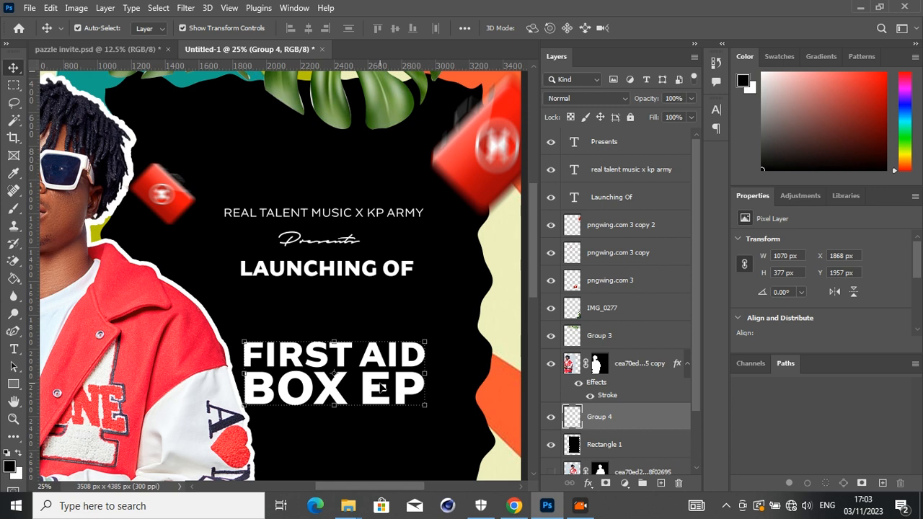
{"action": "left_click_drag", "start_coordinate": [382, 384], "coordinate": [375, 334]}
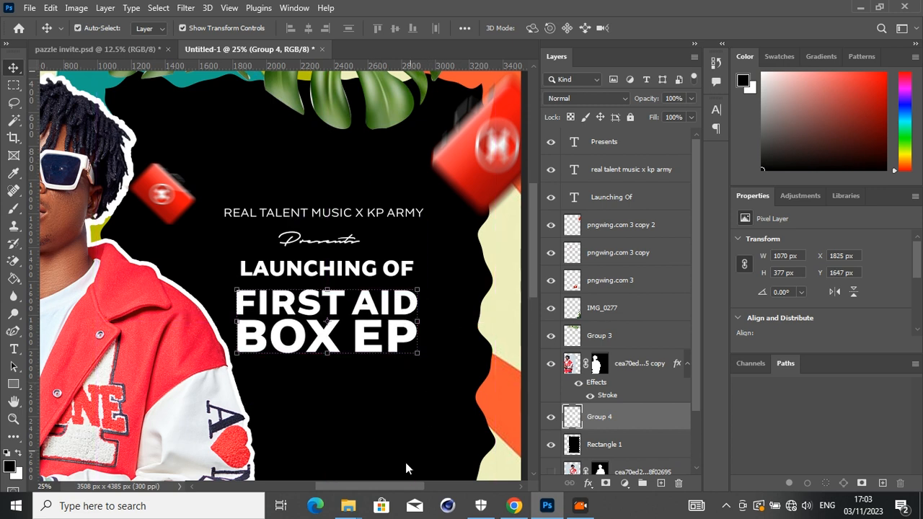
- Place the yellow-green image IMG_0271 above the merged title layer and clip it to the "FIRST AID BOX EP" lettering
{"action": "mouse_move", "coordinate": [353, 507]}
{"action": "left_click", "coordinate": [447, 453]}
{"action": "left_click_drag", "start_coordinate": [408, 285], "coordinate": [164, 348]}
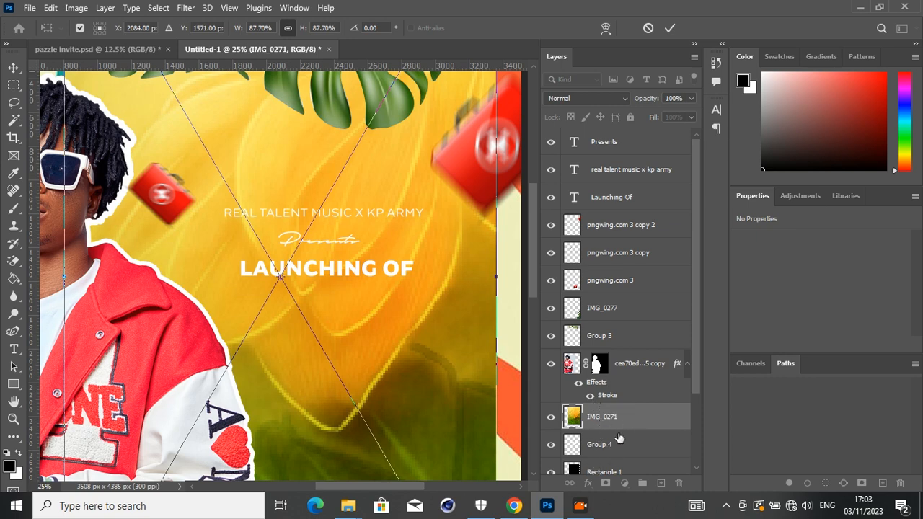
{"action": "left_click_drag", "start_coordinate": [619, 437], "coordinate": [617, 427]}
{"action": "left_click", "coordinate": [616, 429], "text": "alt"}
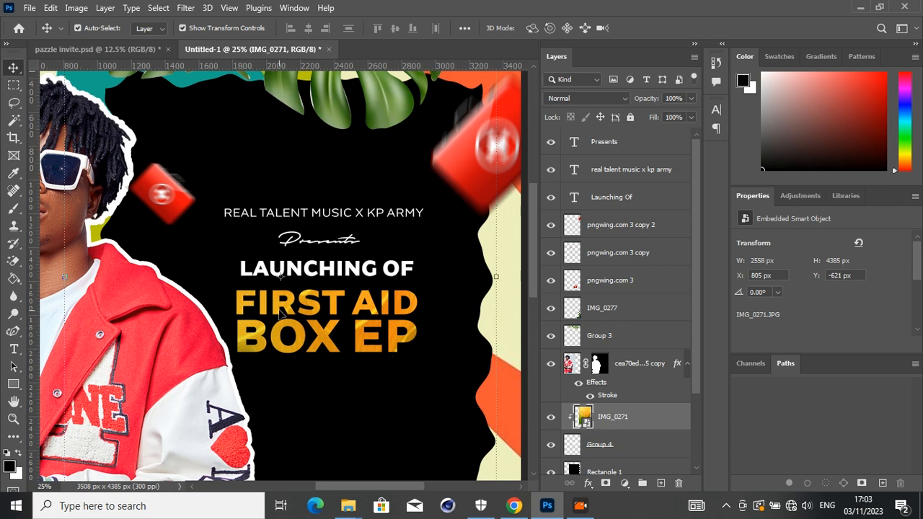
- Scale the clipped IMG_0271 image down to about 1450 × 2486 px and reposition it so that it covers the whole title
{"action": "left_click_drag", "start_coordinate": [276, 337], "coordinate": [404, 305]}
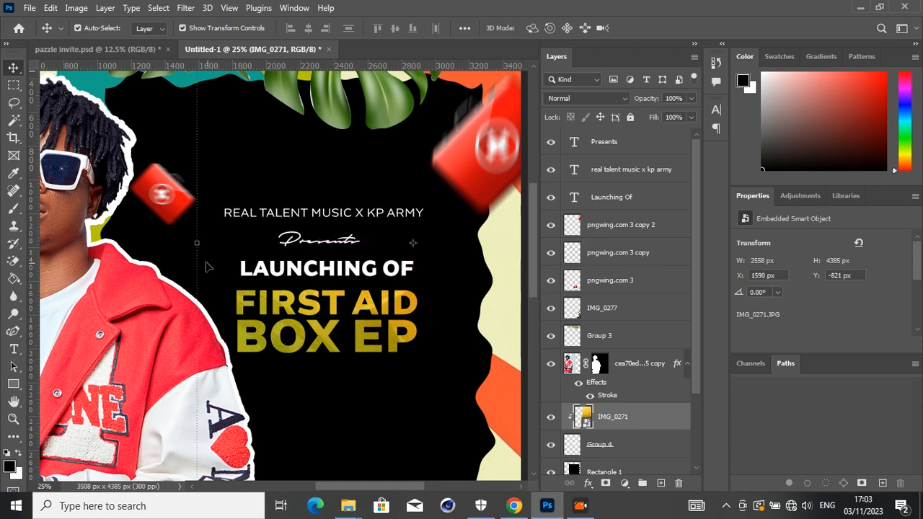
{"action": "left_click_drag", "start_coordinate": [198, 245], "coordinate": [384, 249]}
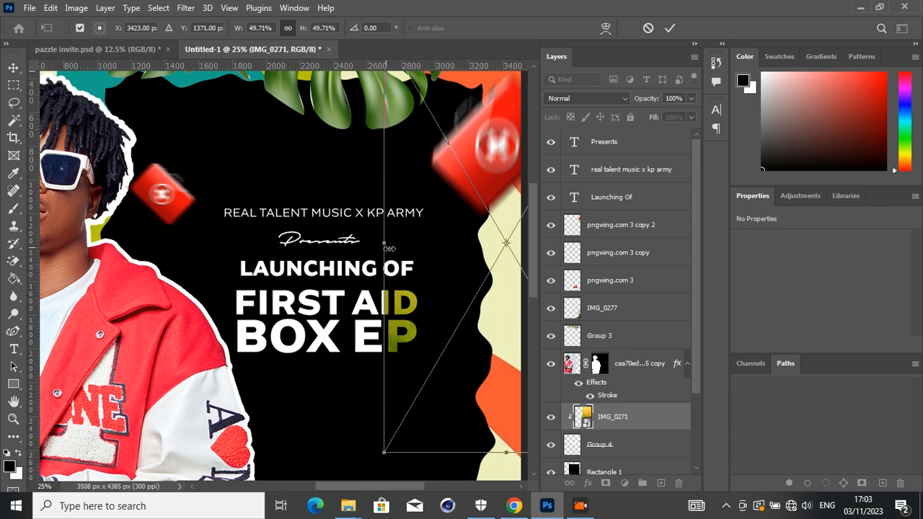
{"action": "left_click_drag", "start_coordinate": [428, 270], "coordinate": [268, 312]}
{"action": "key", "text": "Return"}
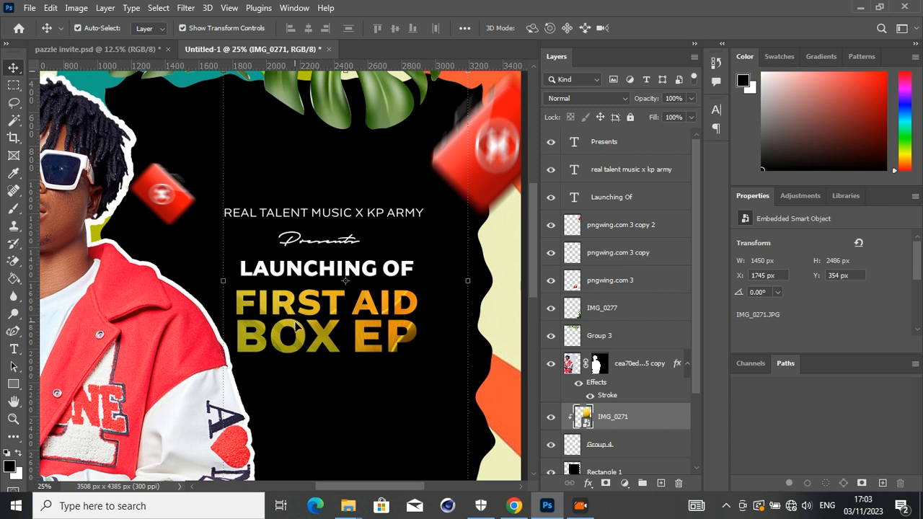
{"action": "left_click_drag", "start_coordinate": [297, 329], "coordinate": [296, 337]}
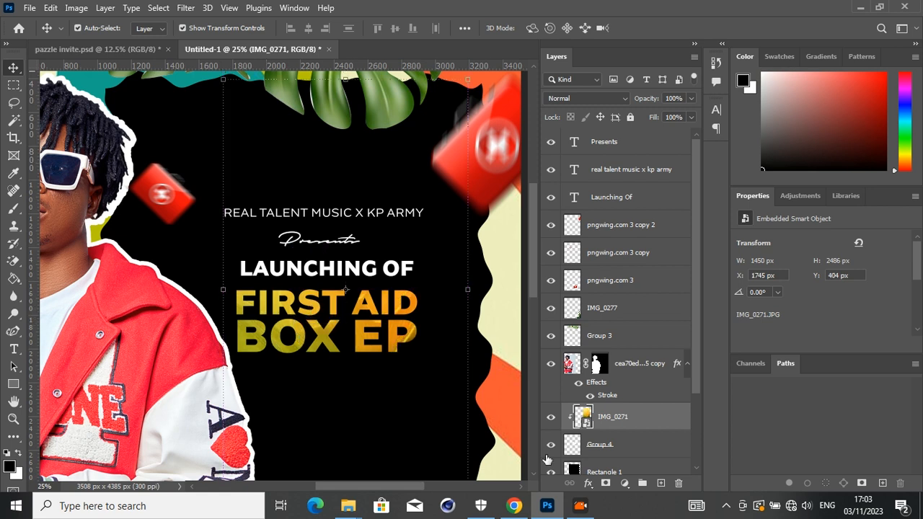
- Link the IMG_0271 image with the merged title layer and nudge both slightly to the right
{"action": "left_click", "coordinate": [605, 453], "text": "shift"}
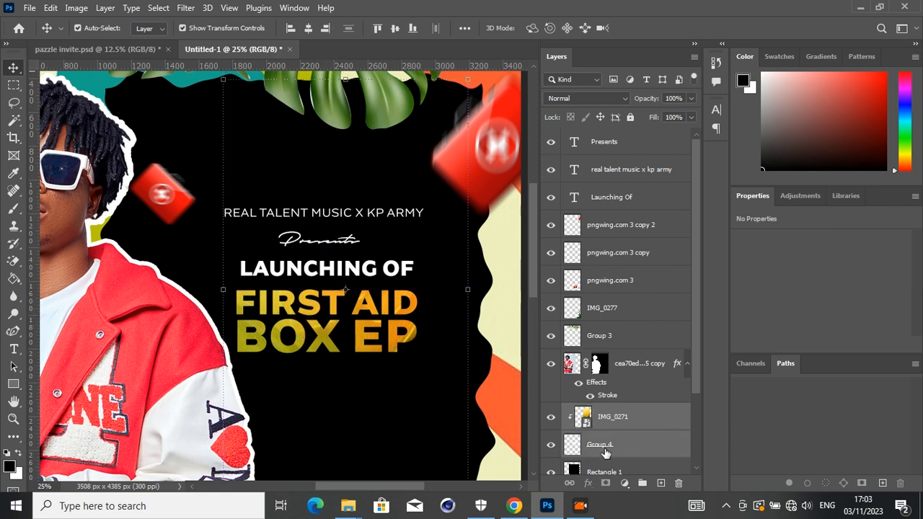
{"action": "left_click", "coordinate": [569, 483]}
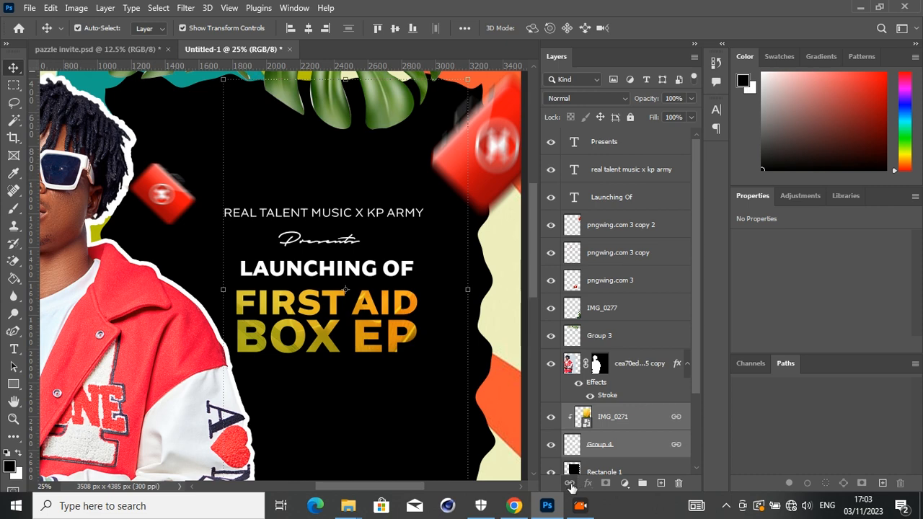
{"action": "left_click_drag", "start_coordinate": [393, 332], "coordinate": [396, 336]}
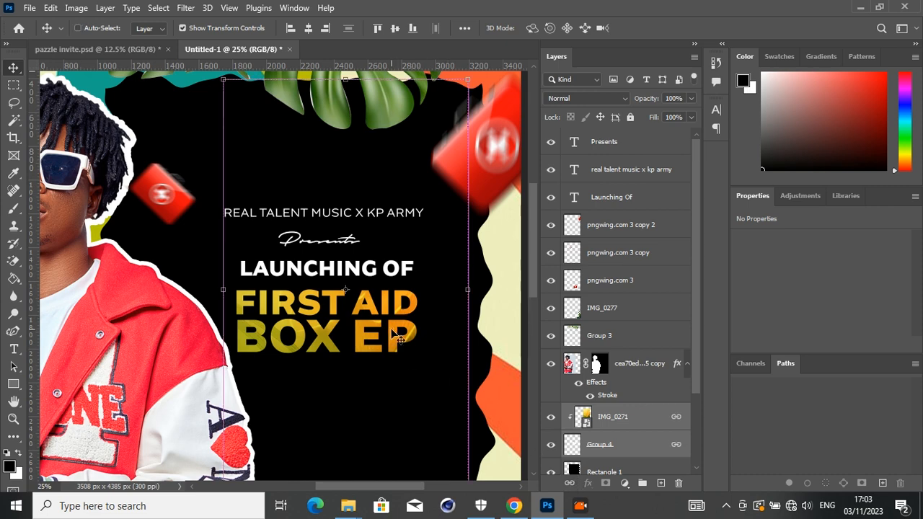
{"action": "key", "text": "ctrl+minus"}
{"action": "key", "text": "ctrl+minus"}
{"action": "key", "text": "ctrl+minus"}
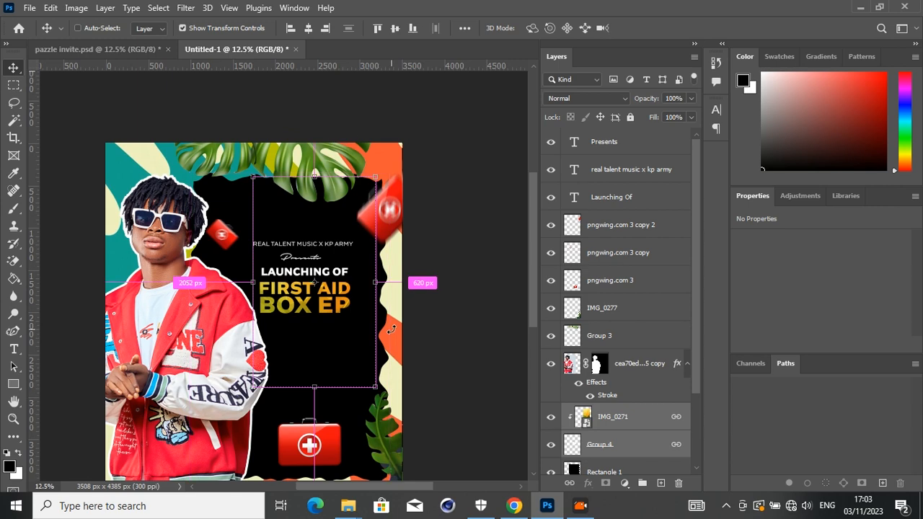
{"action": "key", "text": "ctrl+plus"}
{"action": "key", "text": "shift+Right"}
{"action": "key", "text": "shift+Right"}
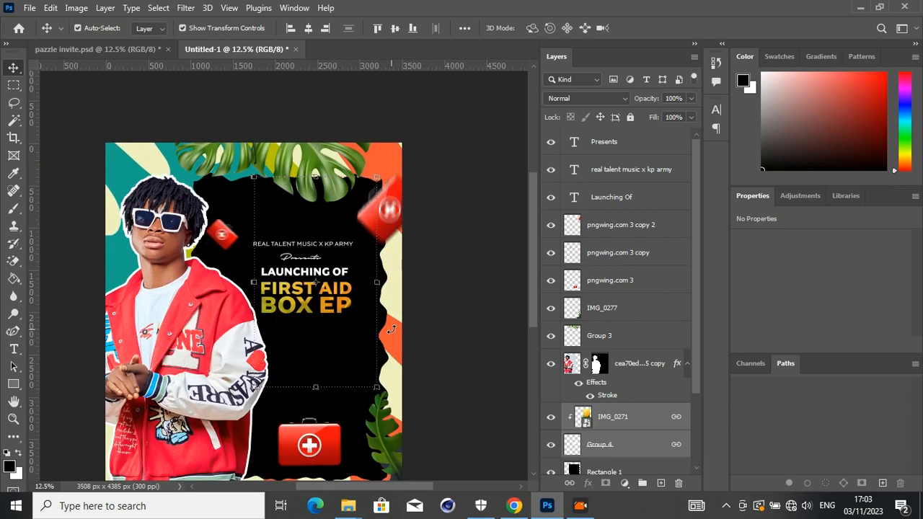
{"action": "left_click", "coordinate": [456, 315]}
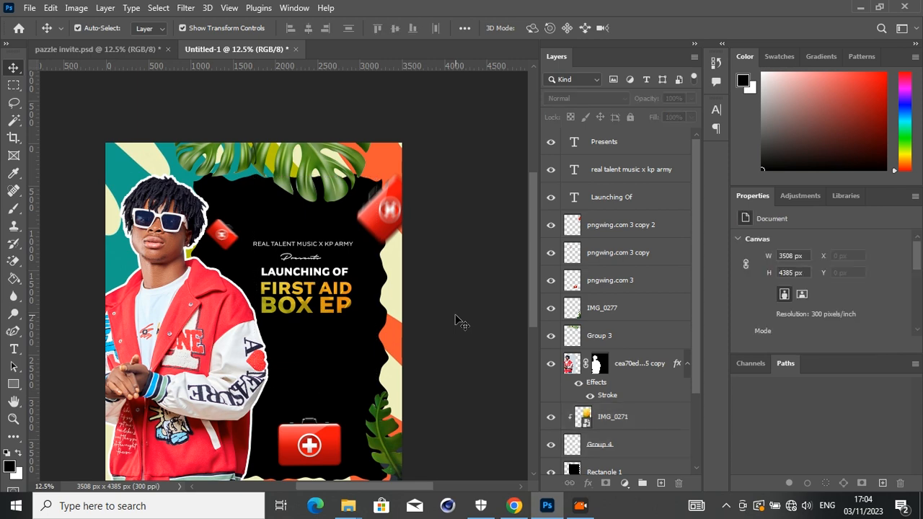
- Draw a rectangle about 1044 × 341 px below the "BOX EP" line and set its layer fill to 0%
{"action": "left_click", "coordinate": [12, 386]}
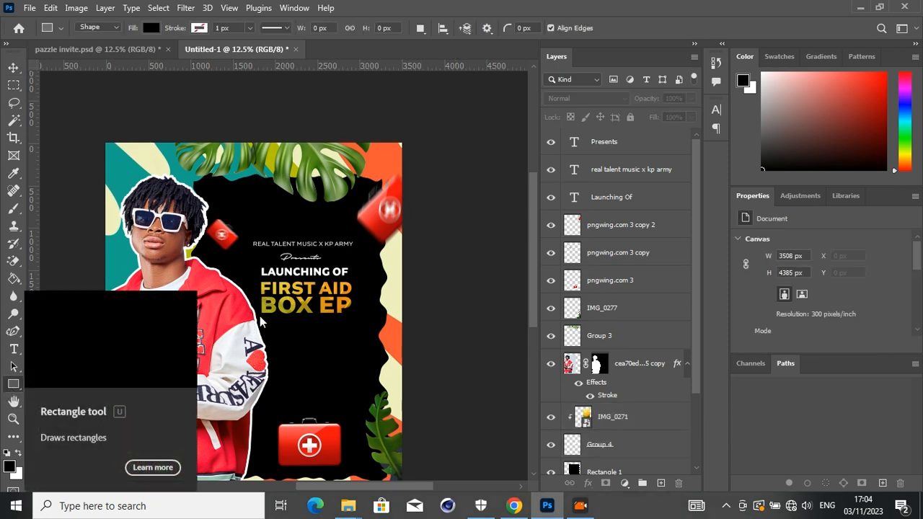
{"action": "left_click_drag", "start_coordinate": [264, 323], "coordinate": [351, 352]}
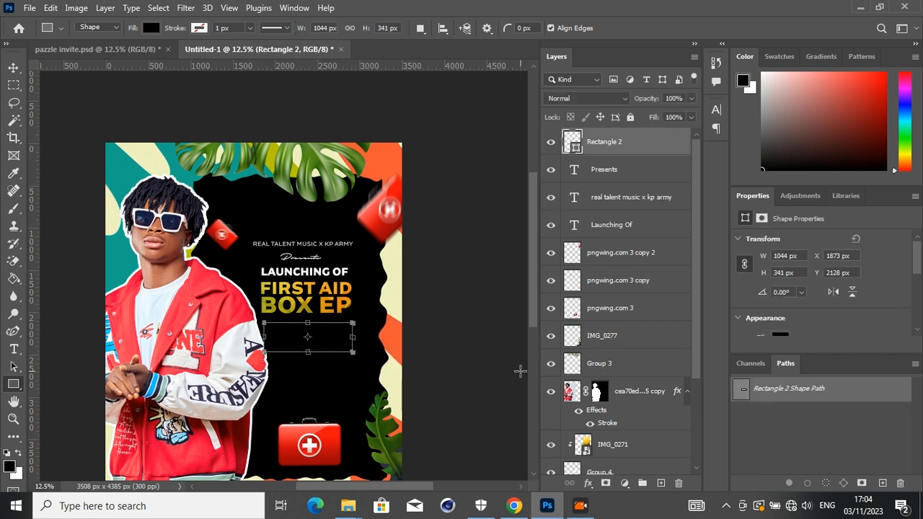
{"action": "left_click_drag", "start_coordinate": [652, 119], "coordinate": [561, 132]}
- Give the rectangle a white stroke of 18 px positioned inside
{"action": "left_click", "coordinate": [588, 483]}
{"action": "left_click", "coordinate": [617, 385]}
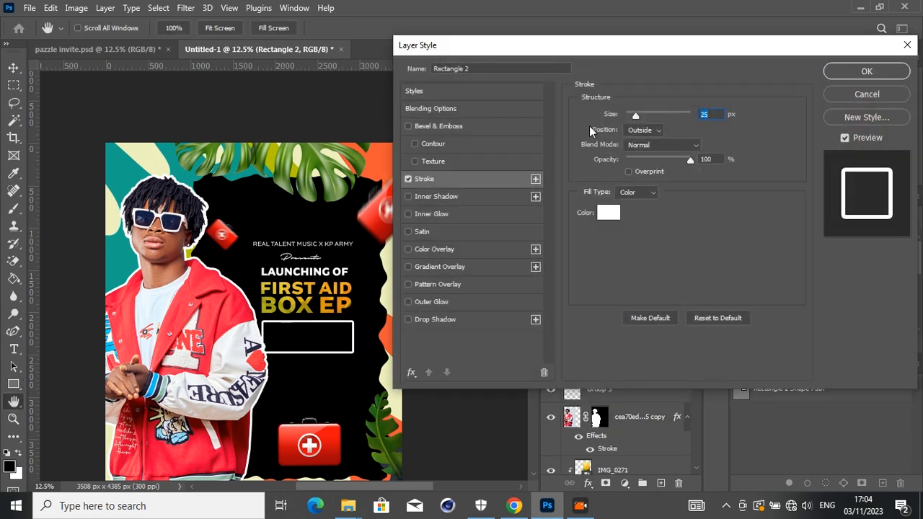
{"action": "left_click", "coordinate": [638, 132]}
{"action": "left_click", "coordinate": [636, 150]}
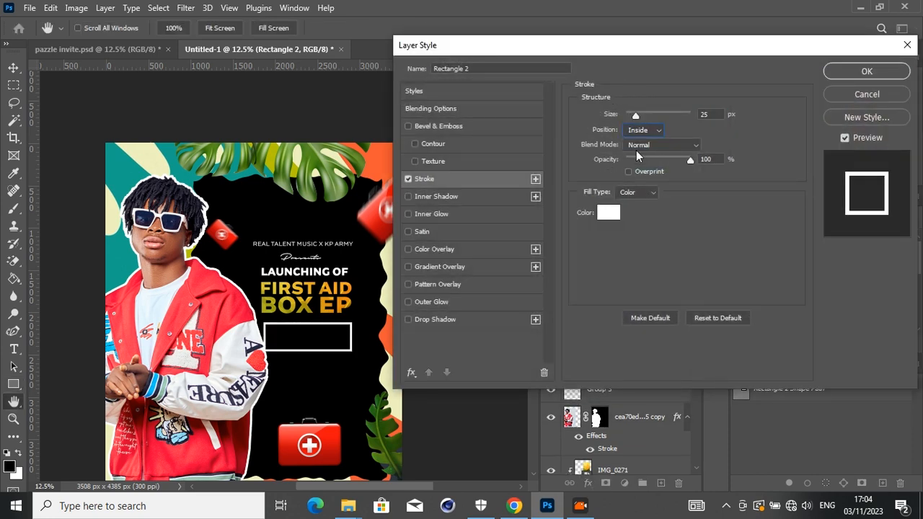
{"action": "left_click_drag", "start_coordinate": [613, 115], "coordinate": [609, 118]}
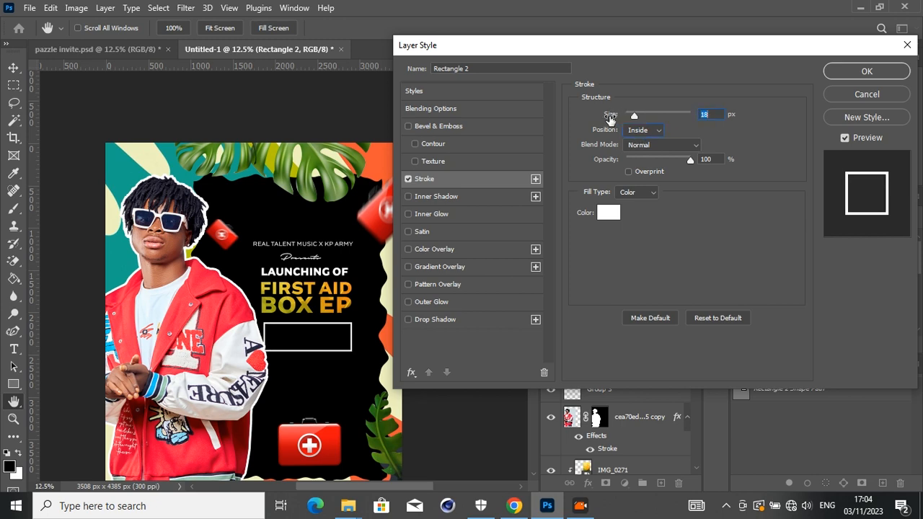
{"action": "key", "text": "Return"}
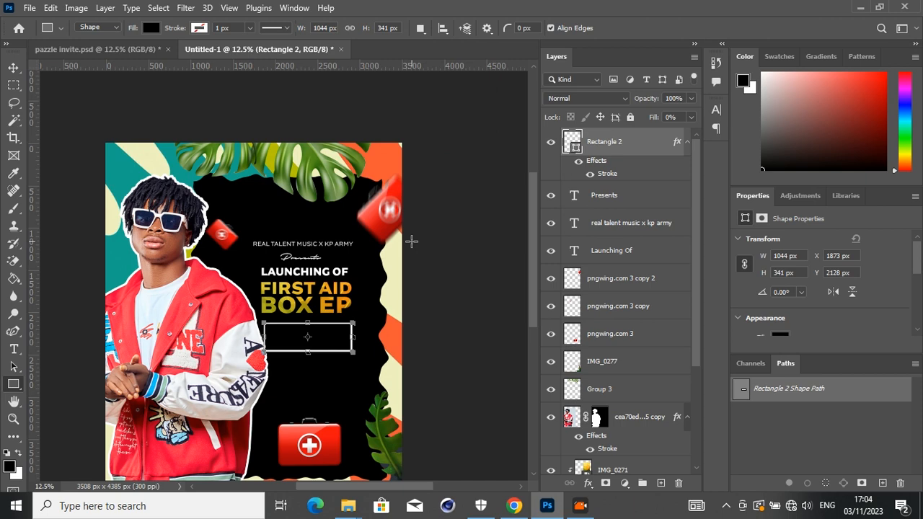
- Move the outlined rectangle slightly to the right within the black panel
{"action": "key", "text": "ctrl+plus"}
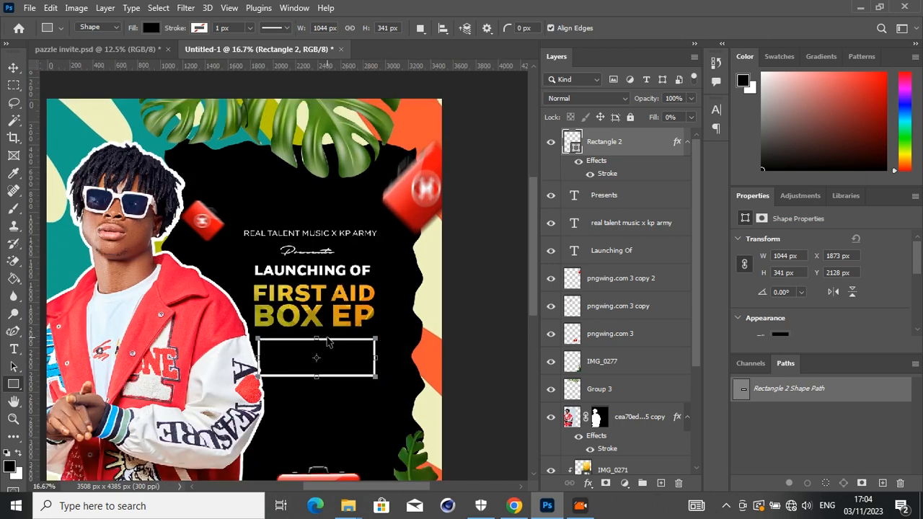
{"action": "key", "text": "v"}
{"action": "left_click_drag", "start_coordinate": [338, 372], "coordinate": [352, 375]}
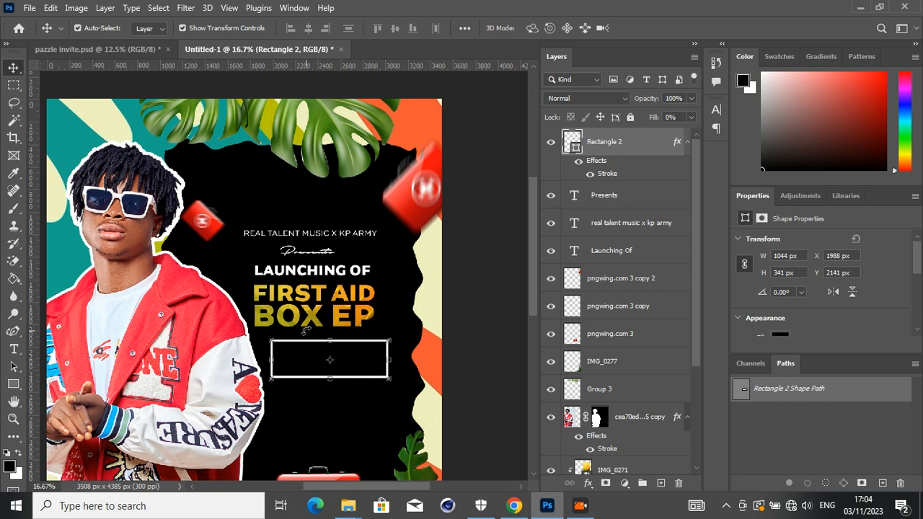
- Select the three heading lines together with the textured title and shift them right to line up with the rectangle
{"action": "left_click", "coordinate": [304, 322]}
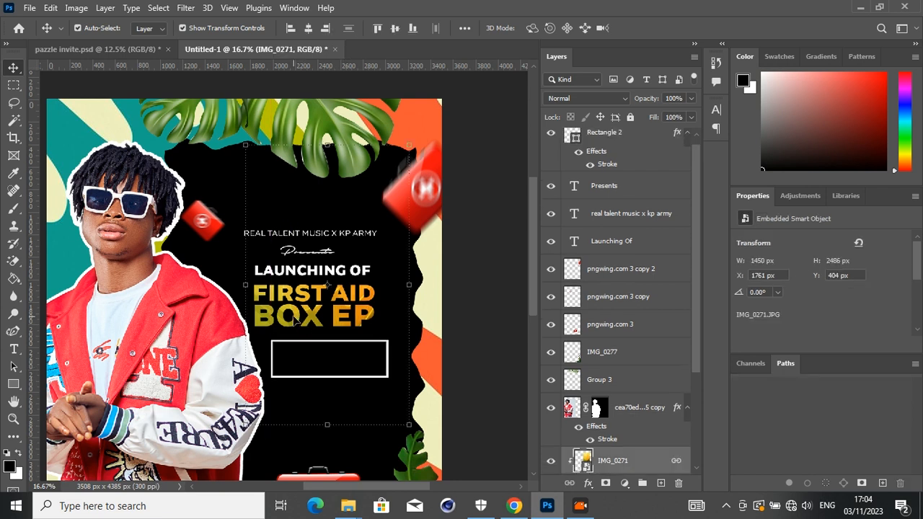
{"action": "left_click", "coordinate": [294, 321]}
{"action": "left_click", "coordinate": [294, 317]}
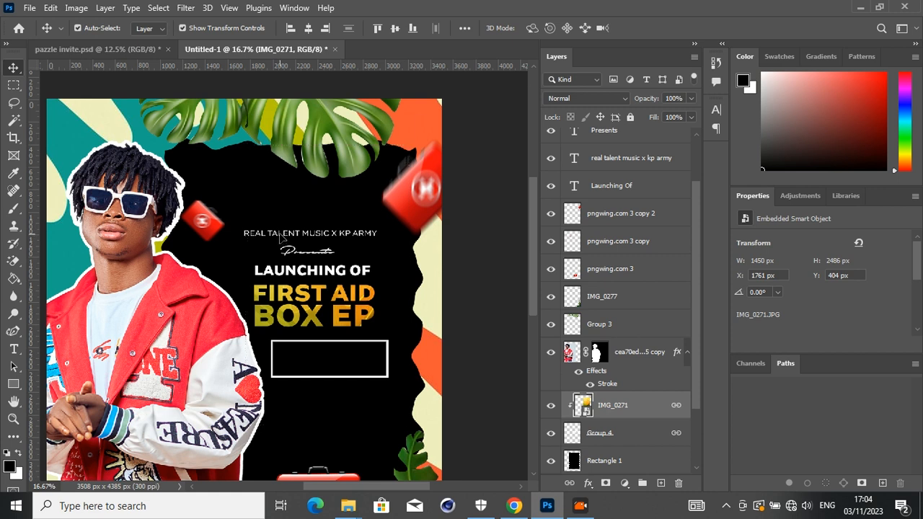
{"action": "left_click", "coordinate": [283, 237], "text": "shift"}
{"action": "left_click", "coordinate": [289, 255], "text": "shift"}
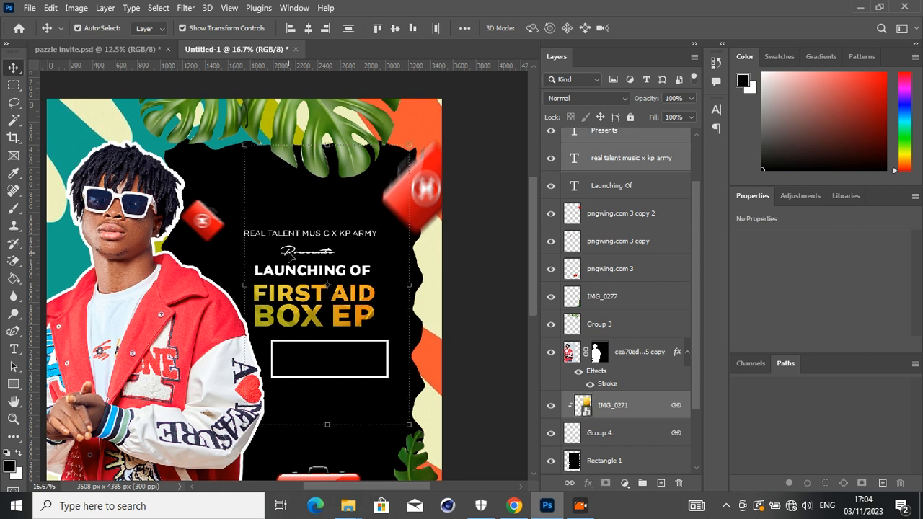
{"action": "left_click", "coordinate": [286, 274], "text": "shift"}
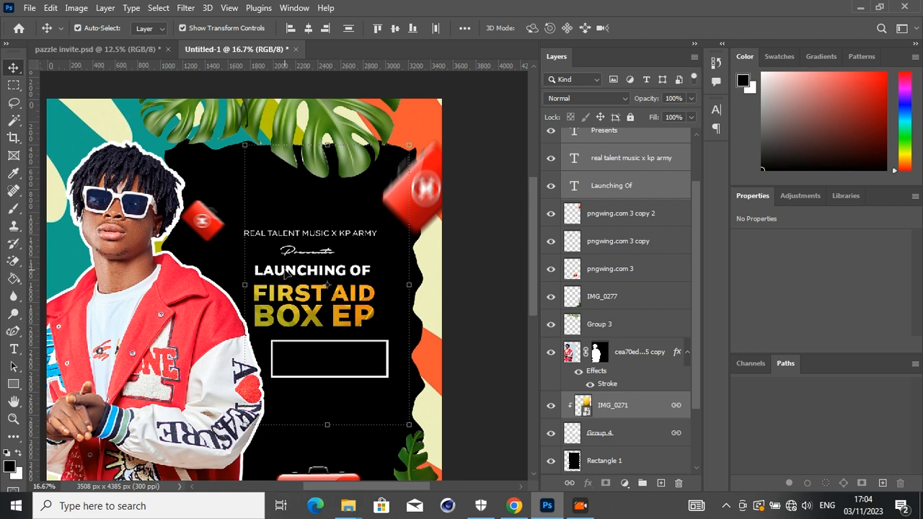
{"action": "left_click_drag", "start_coordinate": [286, 274], "coordinate": [300, 276]}
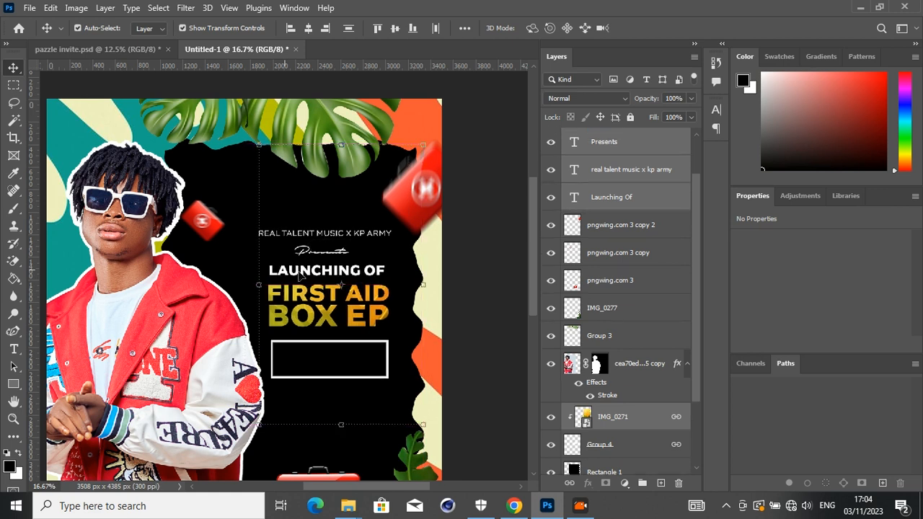
- Duplicate the outlined rectangle straight down, leaving a small gap beneath the original
{"action": "left_click", "coordinate": [350, 366]}
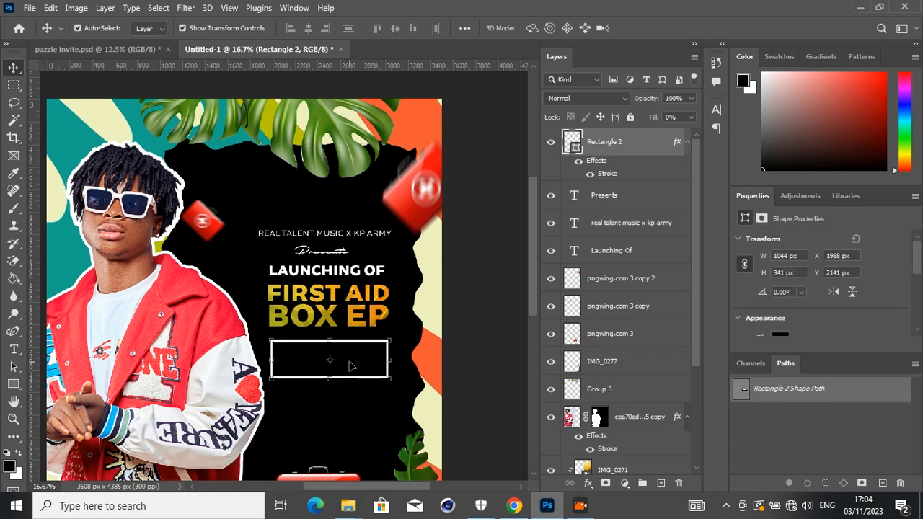
{"action": "left_click_drag", "start_coordinate": [350, 365], "coordinate": [349, 411]}
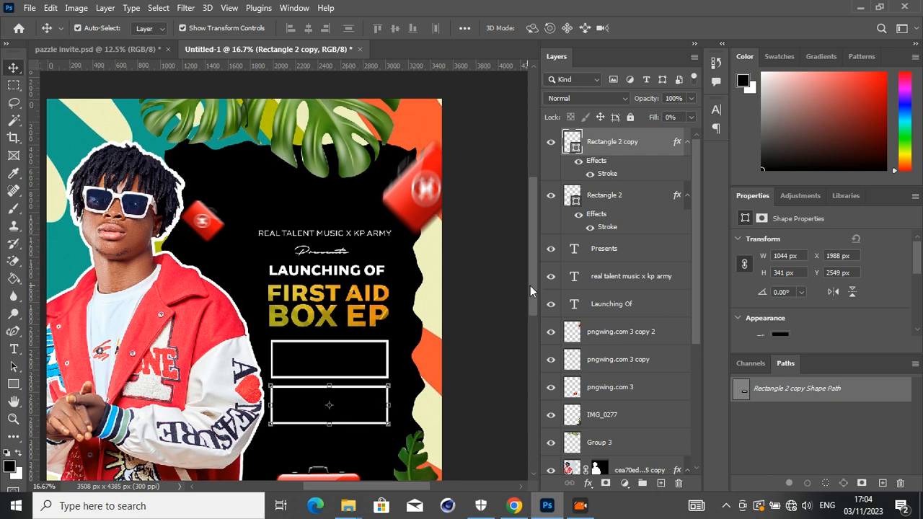
- Shift the large first-aid box near the poster's lower edge slightly right, roughly centred under the rectangles
{"action": "left_click_drag", "start_coordinate": [532, 298], "coordinate": [526, 339]}
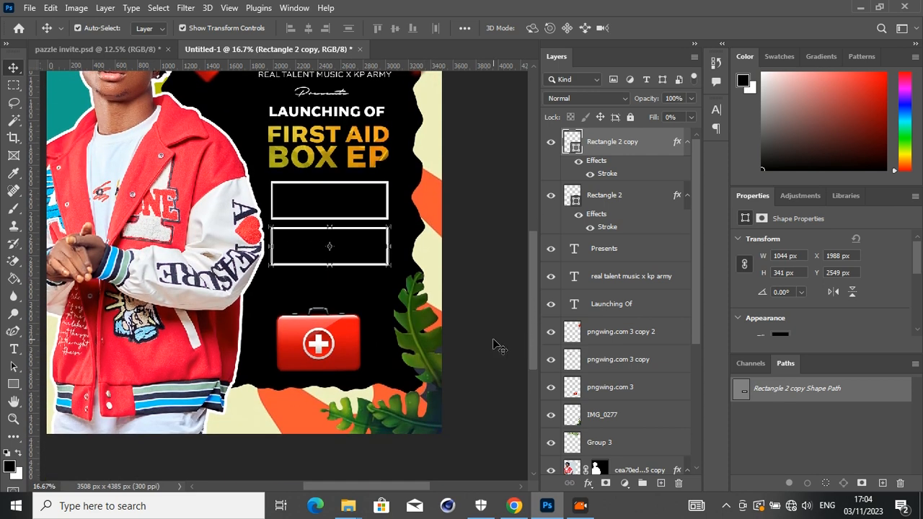
{"action": "left_click", "coordinate": [498, 346]}
{"action": "left_click_drag", "start_coordinate": [340, 343], "coordinate": [350, 343]}
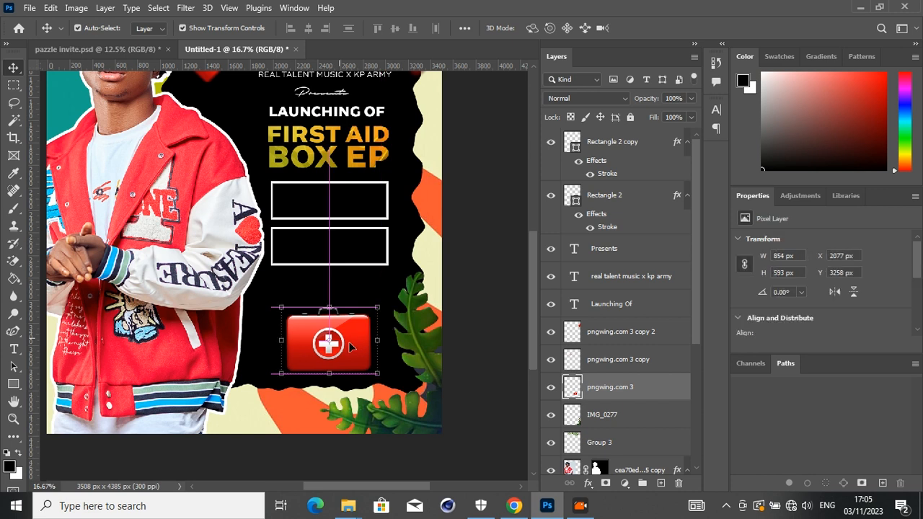
- Add a two-line text reading "SONG WRITER" with the artist's name beneath it, over the space below the rectangles
{"action": "left_click", "coordinate": [463, 330]}
{"action": "left_click", "coordinate": [18, 353]}
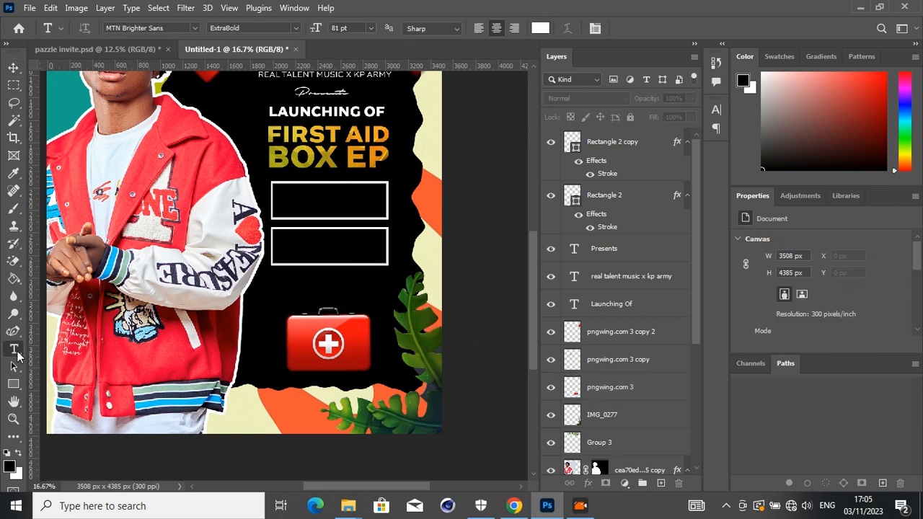
{"action": "left_click", "coordinate": [308, 287]}
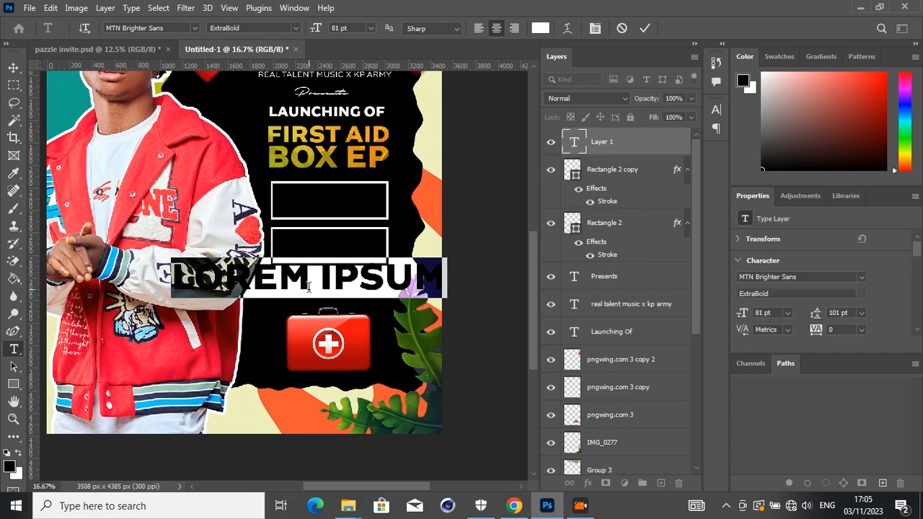
{"action": "type", "text": "SONG W"}
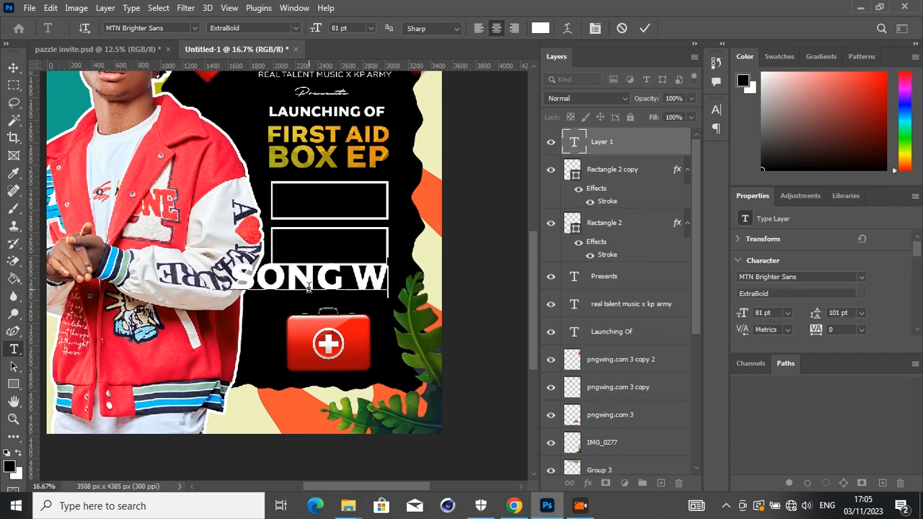
{"action": "type", "text": "RITER "}
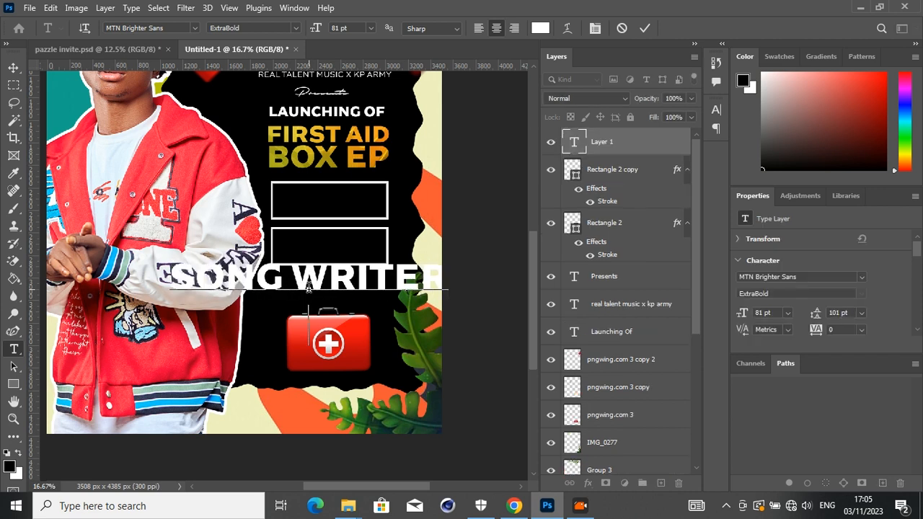
{"action": "type", "text": "KWE"}
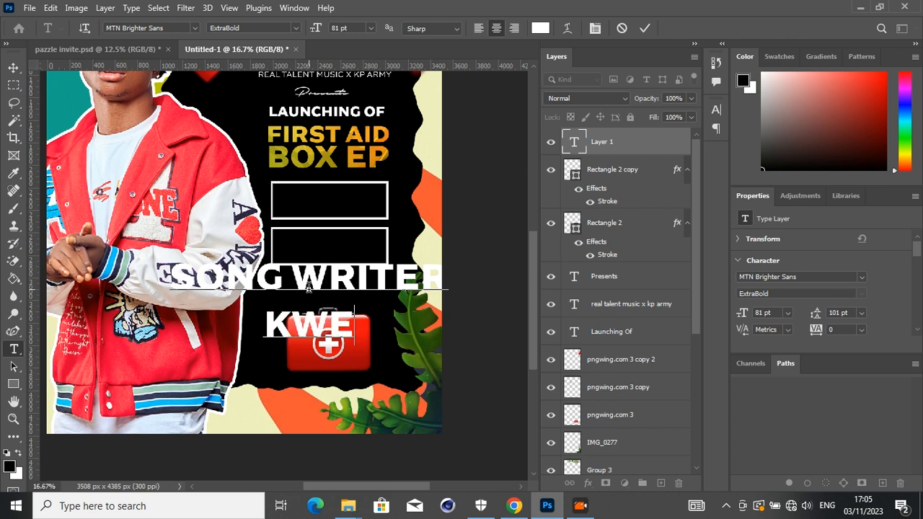
{"action": "type", "text": "SI PAZZLE"}
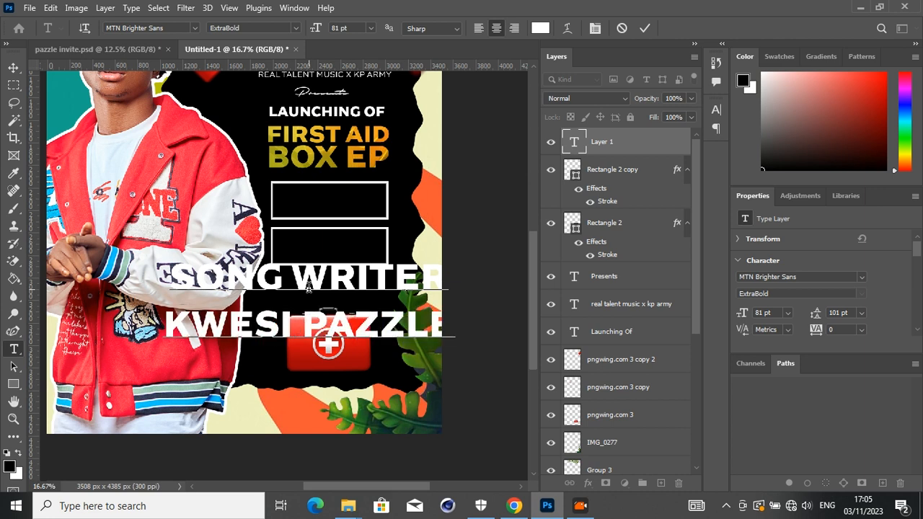
- Scale the song-writer text to about 22% and centre it between the lower rectangle and the large first-aid box
{"action": "left_click", "coordinate": [13, 67]}
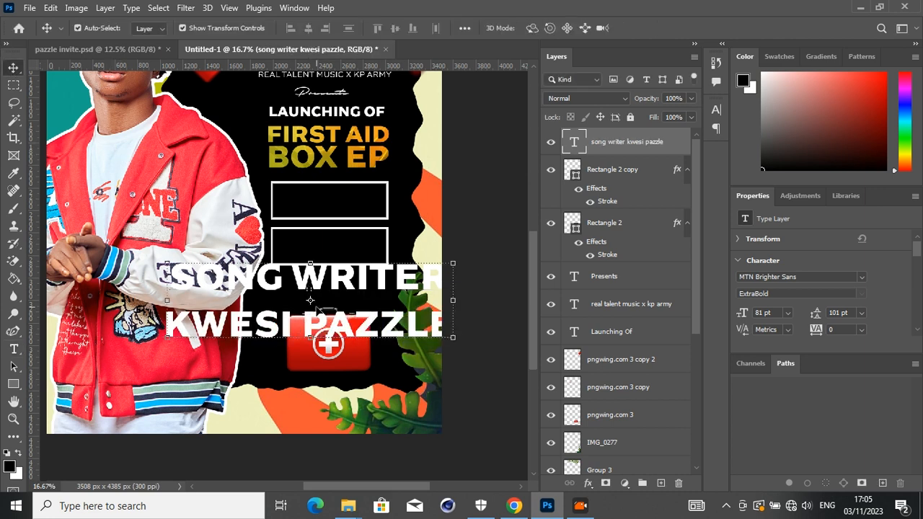
{"action": "left_click_drag", "start_coordinate": [310, 336], "coordinate": [326, 277]}
{"action": "key", "text": "Up"}
{"action": "key", "text": "Up"}
{"action": "key", "text": "Up"}
{"action": "key", "text": "Up"}
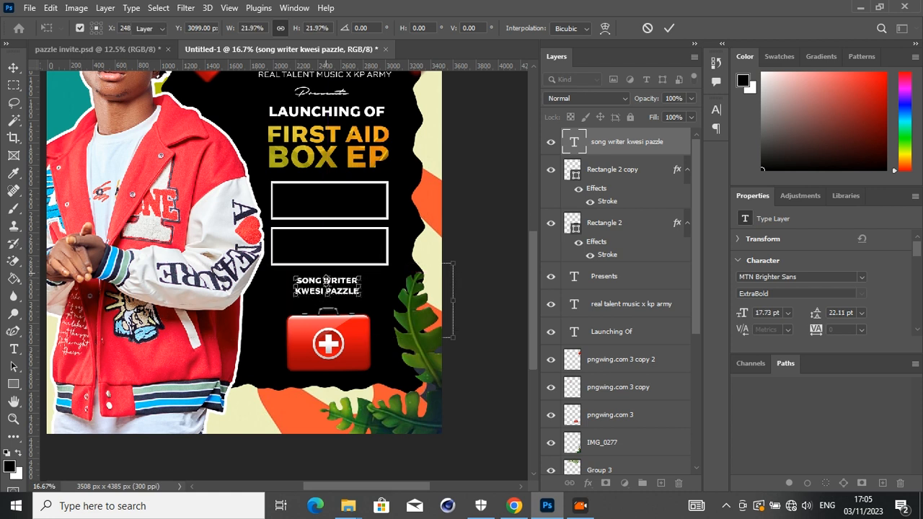
{"action": "key", "text": "Return"}
- Nudge the text lines, rectangles and first-aid boxes together up and slightly left, and move the FIRST AID BOX EP title up to match
{"action": "key", "text": "ctrl+minus"}
{"action": "key", "text": "ctrl+minus"}
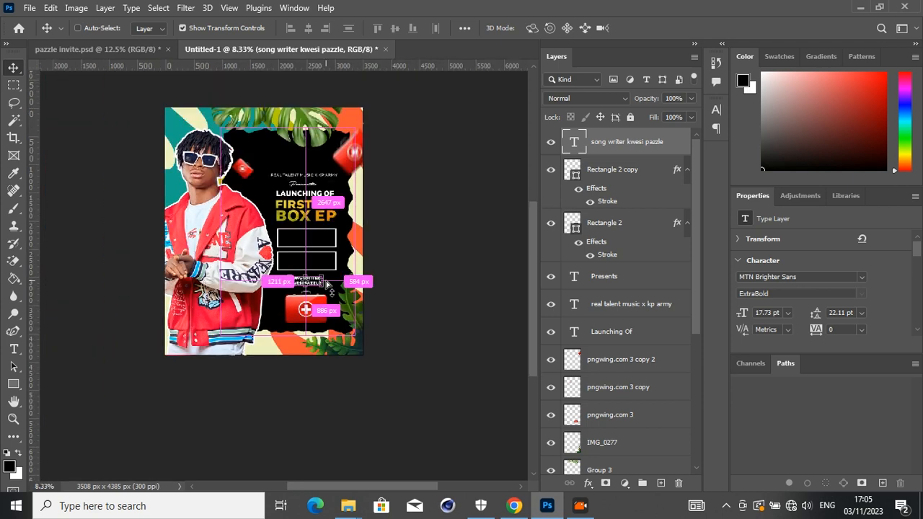
{"action": "left_click", "coordinate": [457, 279]}
{"action": "left_click_drag", "start_coordinate": [530, 268], "coordinate": [530, 253]}
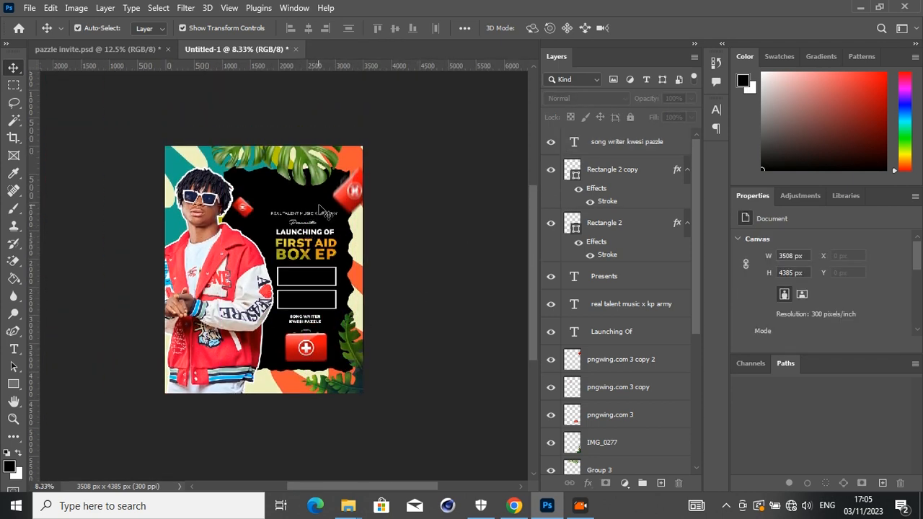
{"action": "left_click", "coordinate": [628, 151]}
{"action": "left_click_drag", "start_coordinate": [698, 176], "coordinate": [700, 288]}
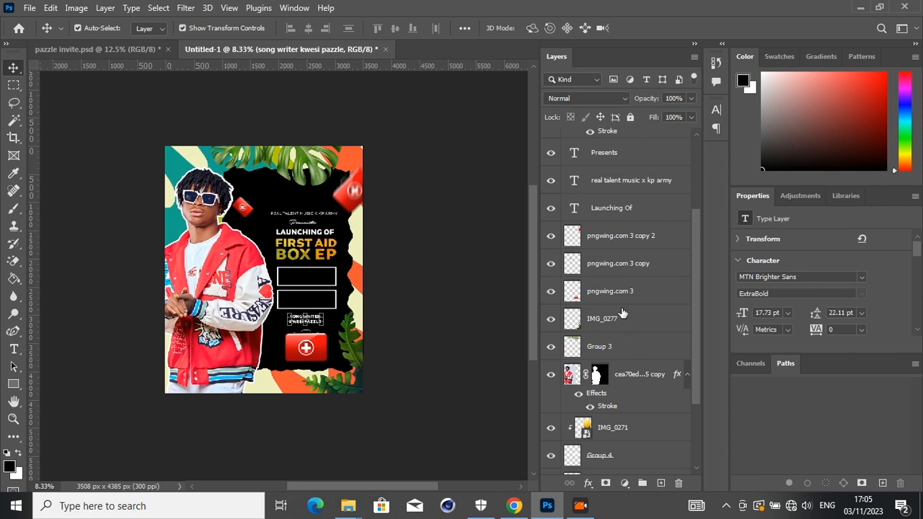
{"action": "left_click", "coordinate": [620, 300], "text": "shift"}
{"action": "key", "text": "shift+Up"}
{"action": "key", "text": "shift+Up"}
{"action": "key", "text": "shift+Up"}
{"action": "key", "text": "shift+Up"}
{"action": "key", "text": "shift+Up"}
{"action": "key", "text": "shift+Up"}
{"action": "key", "text": "shift+Up"}
{"action": "key", "text": "shift+Up"}
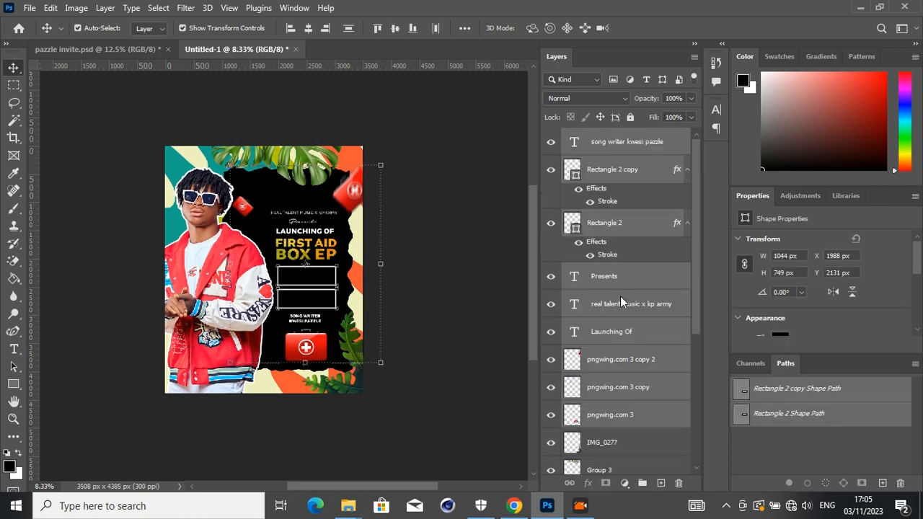
{"action": "key", "text": "shift+Up"}
{"action": "key", "text": "shift+Up"}
{"action": "key", "text": "shift+Up"}
{"action": "key", "text": "shift+Up"}
{"action": "key", "text": "shift+Up"}
{"action": "key", "text": "shift+Up"}
{"action": "key", "text": "shift+Up"}
{"action": "key", "text": "shift+Up"}
{"action": "key", "text": "shift+Up"}
{"action": "key", "text": "shift+Up"}
{"action": "key", "text": "shift+Up"}
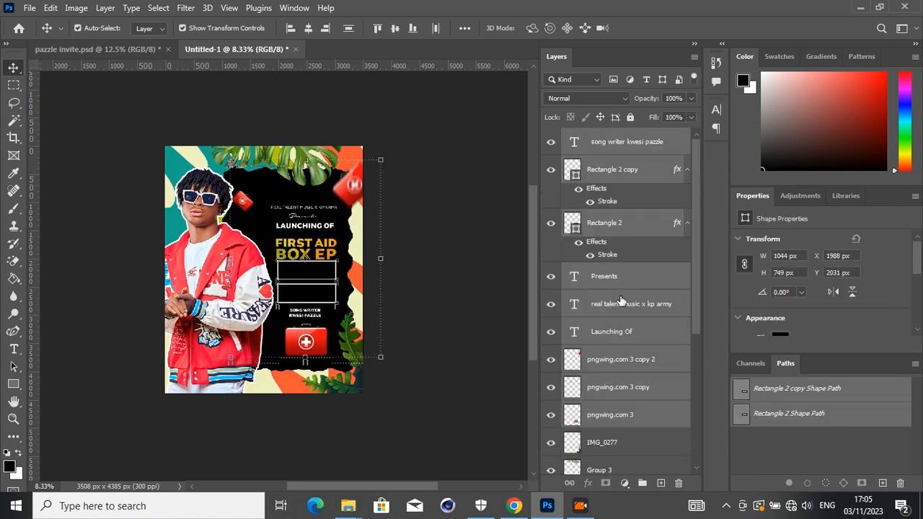
{"action": "key", "text": "shift+Up"}
{"action": "key", "text": "shift+Left"}
{"action": "key", "text": "shift+Left"}
{"action": "left_click", "coordinate": [457, 367]}
{"action": "left_click_drag", "start_coordinate": [310, 248], "coordinate": [307, 237]}
- Raise the first-aid box at the poster's upper-right corner slightly and shift the small one beside the artist's head down and right
{"action": "left_click", "coordinate": [432, 210]}
{"action": "left_click_drag", "start_coordinate": [366, 197], "coordinate": [362, 185]}
{"action": "left_click", "coordinate": [408, 259]}
{"action": "left_click_drag", "start_coordinate": [247, 201], "coordinate": [257, 215]}
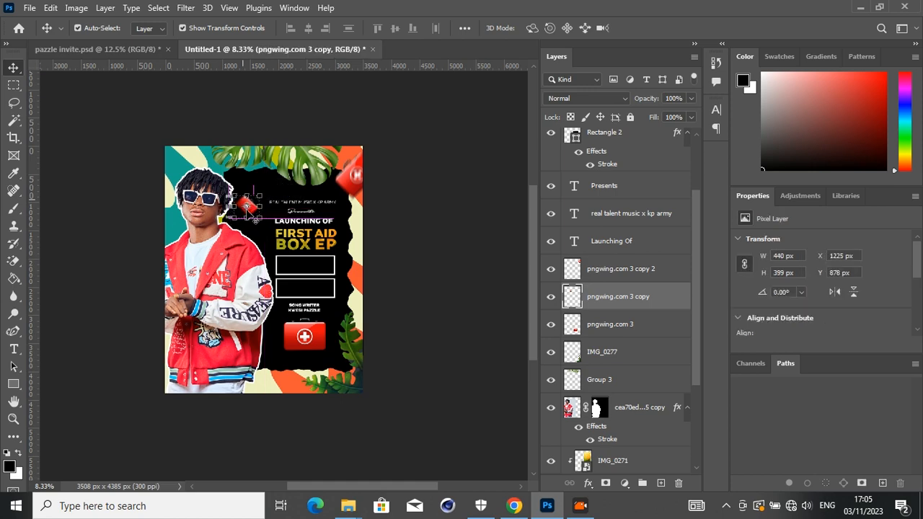
{"action": "left_click", "coordinate": [408, 325]}
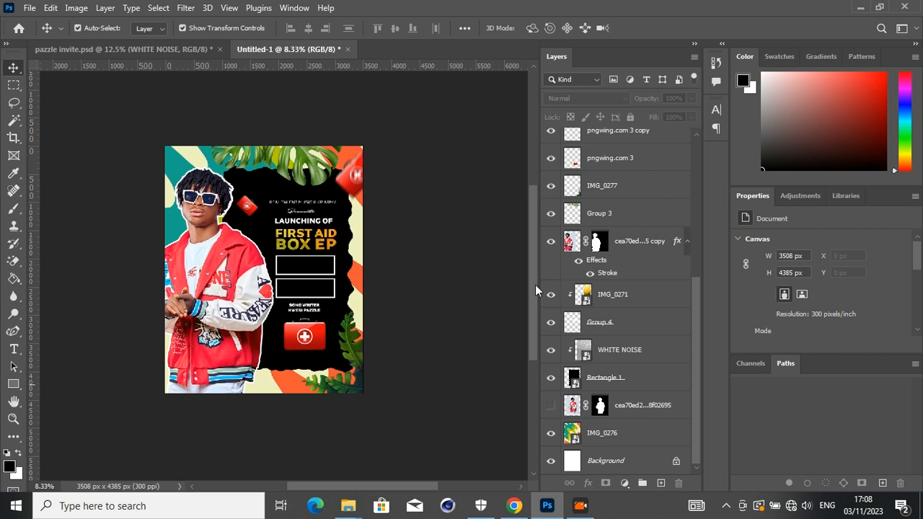
- Add a Color Lookup adjustment layer above the song-writer text, using the 3Strip.look 3D LUT
{"action": "left_click_drag", "start_coordinate": [532, 286], "coordinate": [532, 277]}
{"action": "left_click_drag", "start_coordinate": [697, 324], "coordinate": [691, 174]}
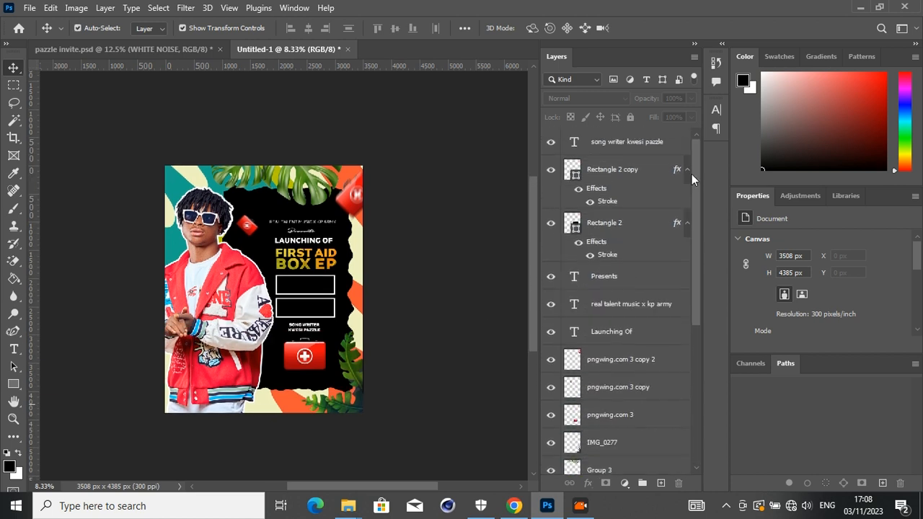
{"action": "left_click", "coordinate": [639, 150]}
{"action": "left_click", "coordinate": [623, 484]}
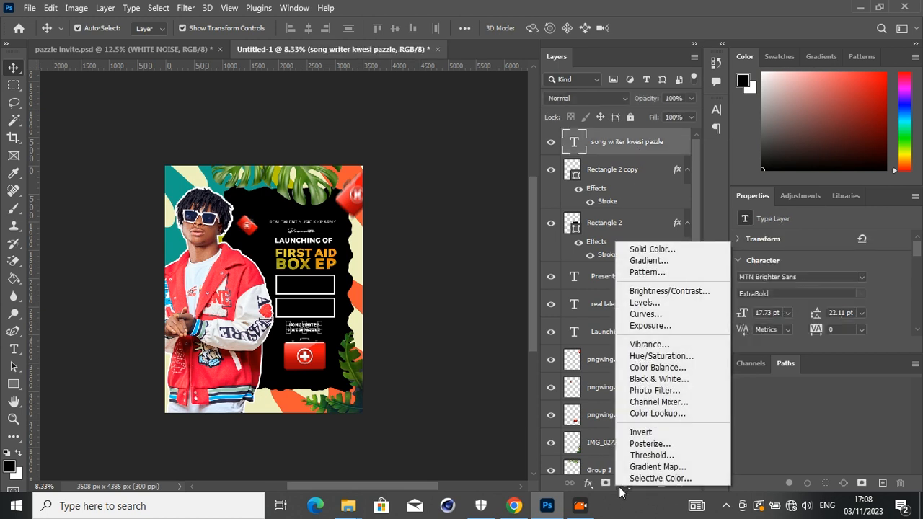
{"action": "left_click", "coordinate": [658, 413]}
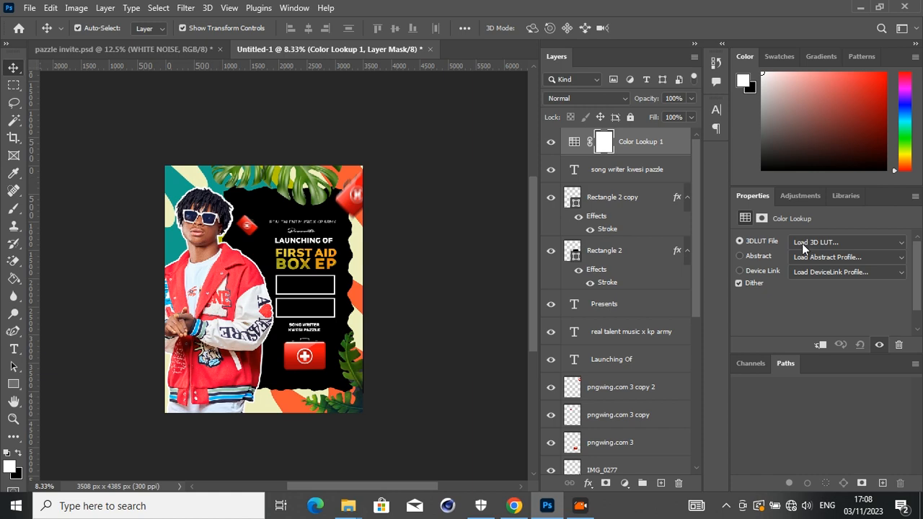
{"action": "left_click", "coordinate": [802, 243]}
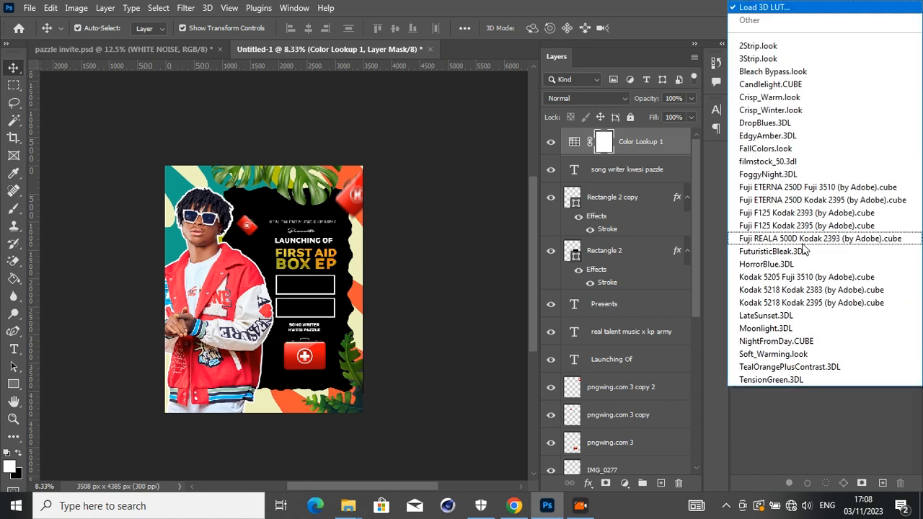
{"action": "left_click", "coordinate": [784, 63]}
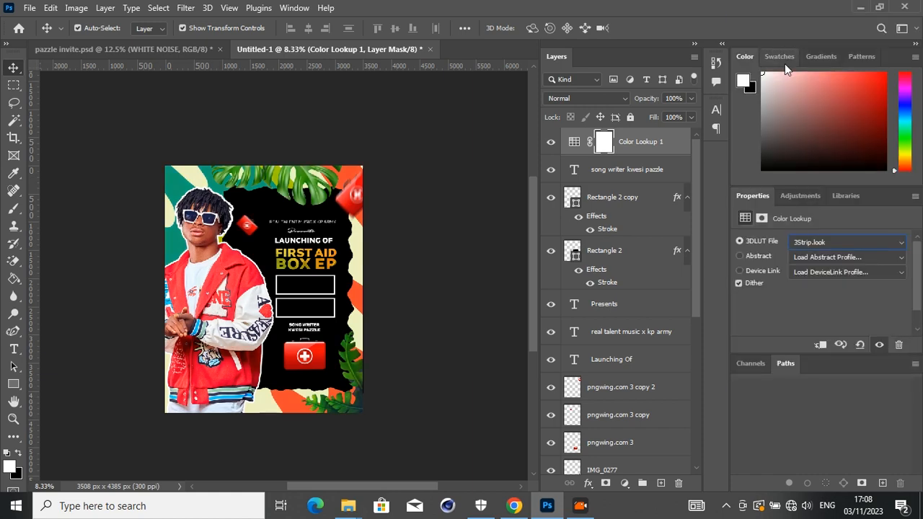
{"action": "left_click", "coordinate": [449, 392]}
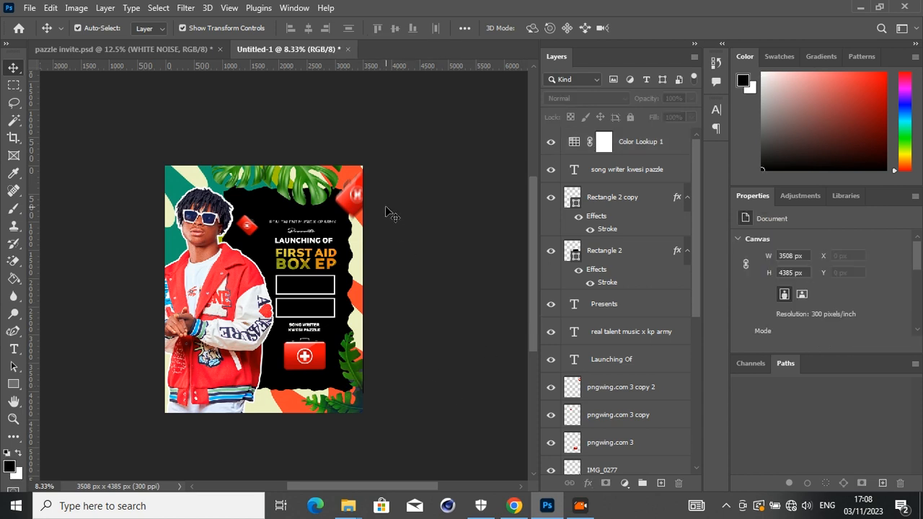
- Stamp all visible layers into a new top layer and apply the Camera Raw Filter to it with Grain 62
{"action": "left_click", "coordinate": [636, 158]}
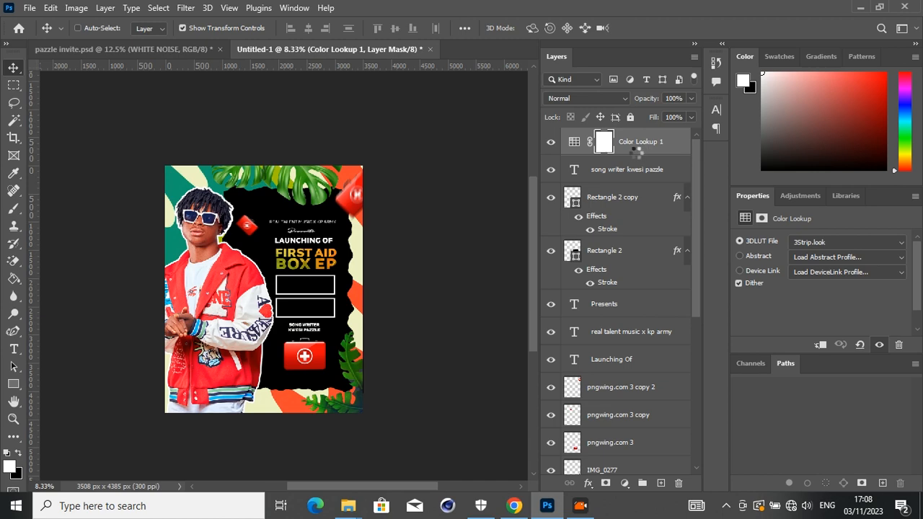
{"action": "key", "text": "ctrl+shift+alt+e"}
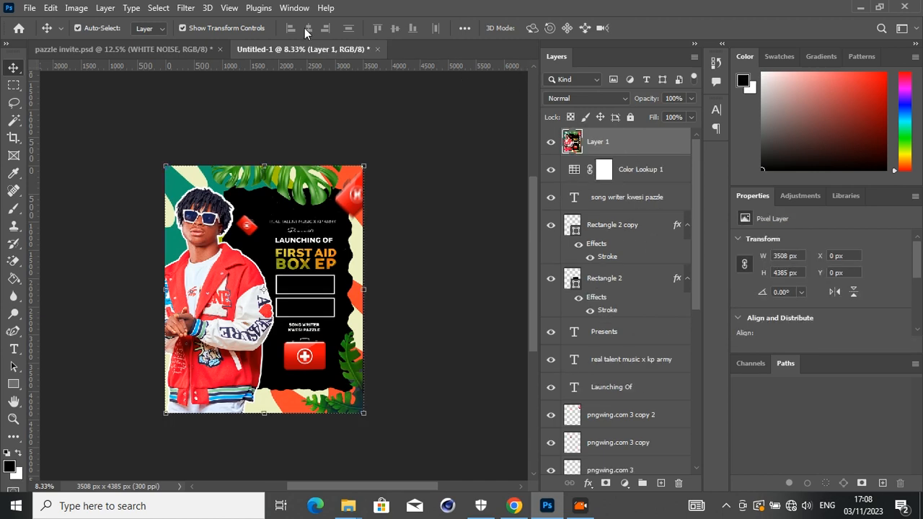
{"action": "left_click", "coordinate": [185, 8]}
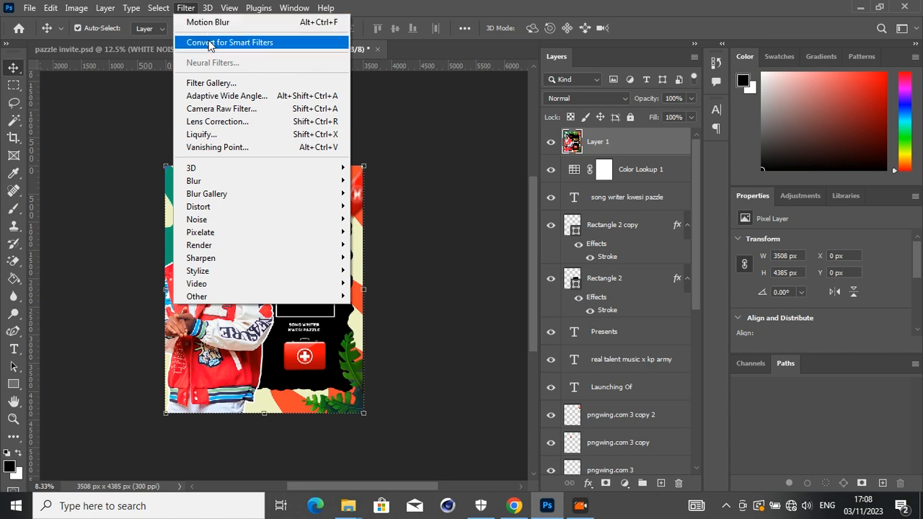
{"action": "left_click", "coordinate": [241, 108]}
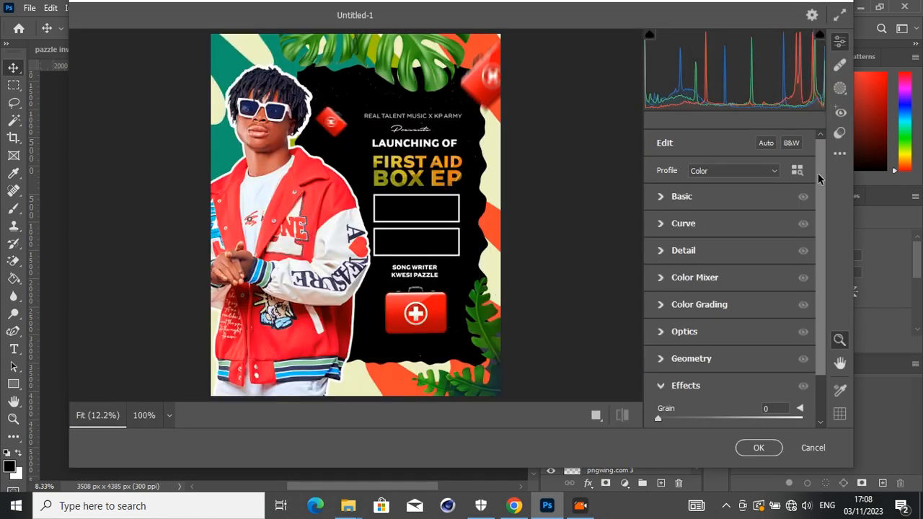
{"action": "left_click_drag", "start_coordinate": [818, 178], "coordinate": [822, 278]}
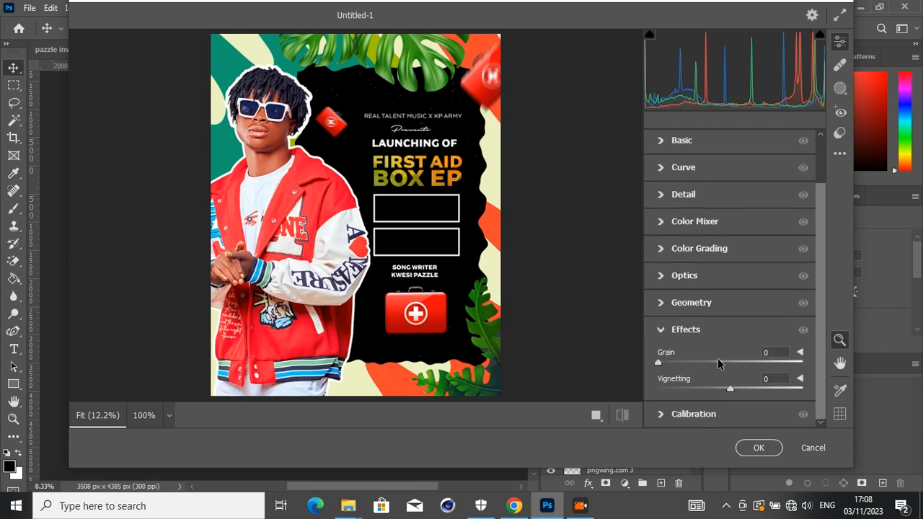
{"action": "left_click_drag", "start_coordinate": [727, 362], "coordinate": [746, 363]}
{"action": "left_click", "coordinate": [241, 87]}
{"action": "left_click", "coordinate": [328, 247]}
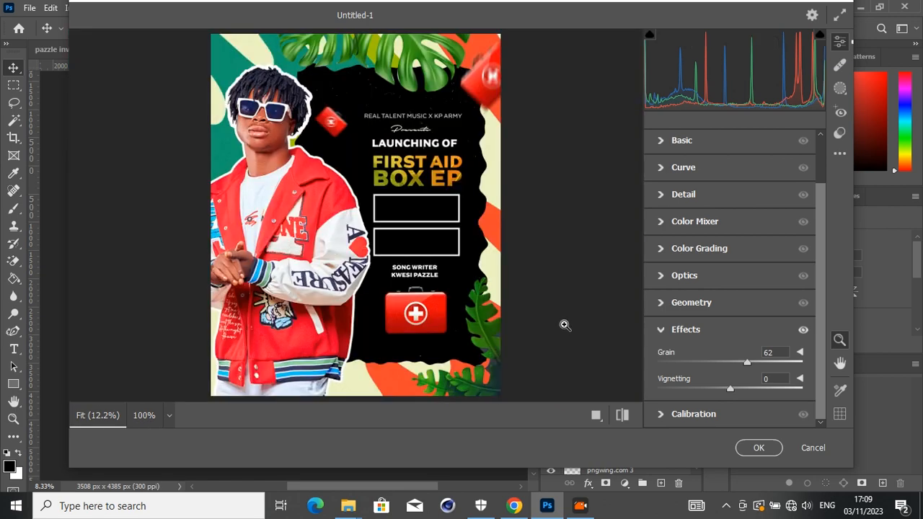
{"action": "left_click", "coordinate": [763, 449]}
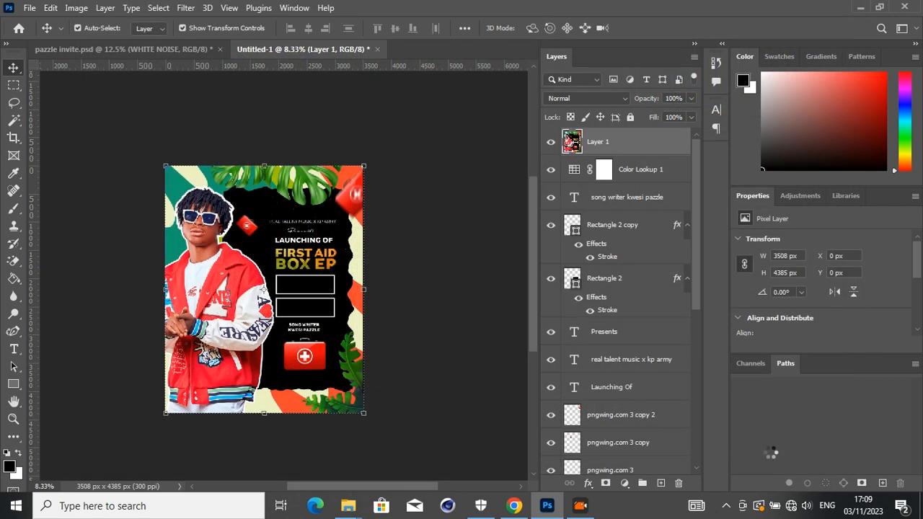
{"action": "left_click", "coordinate": [473, 305]}
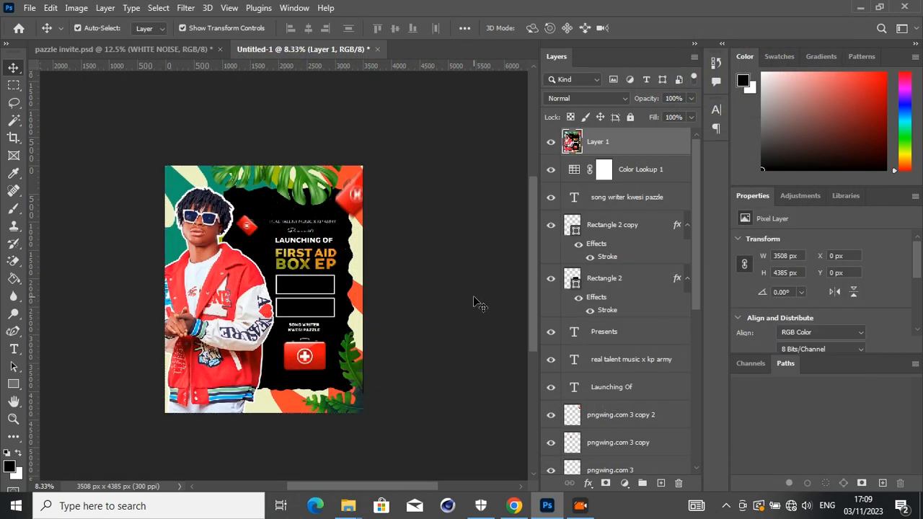
{"action": "key", "text": "ctrl+plus"}
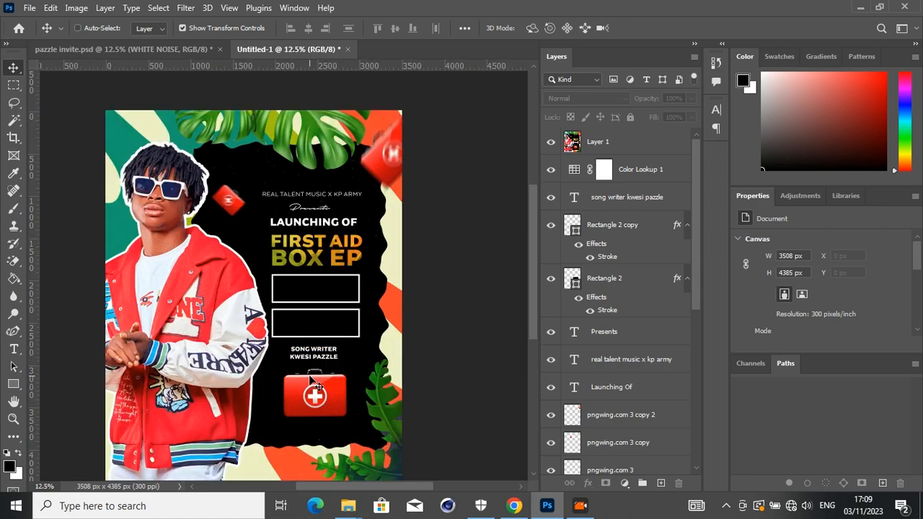
{"action": "left_click_drag", "start_coordinate": [530, 251], "coordinate": [527, 215]}
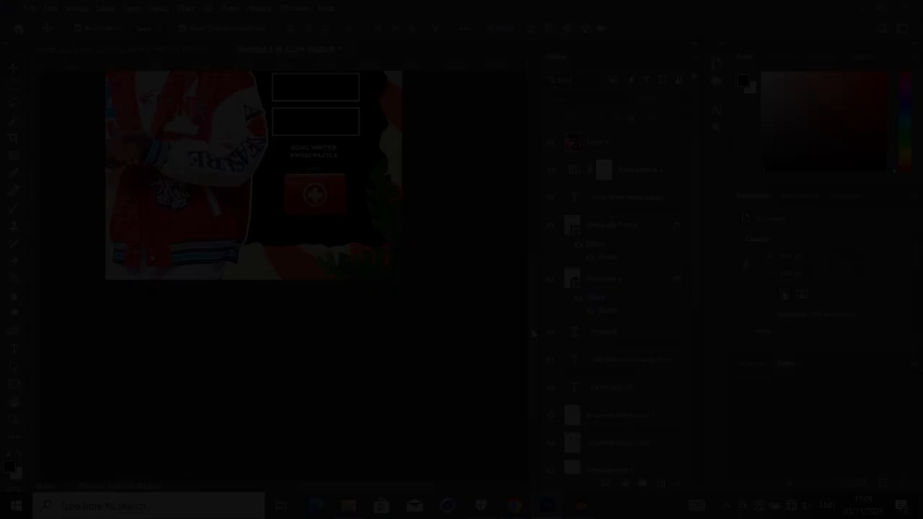